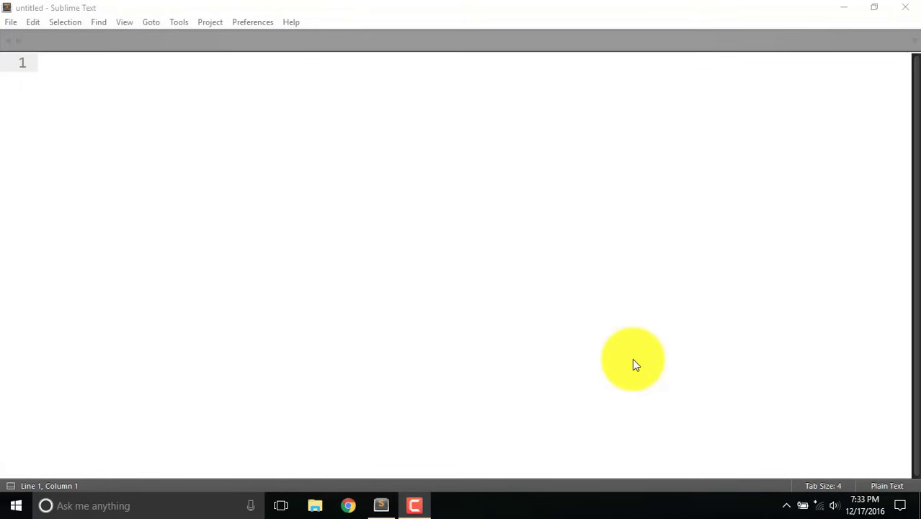
Step: Create a new untitled file from the File menu
key("ctrl+n")
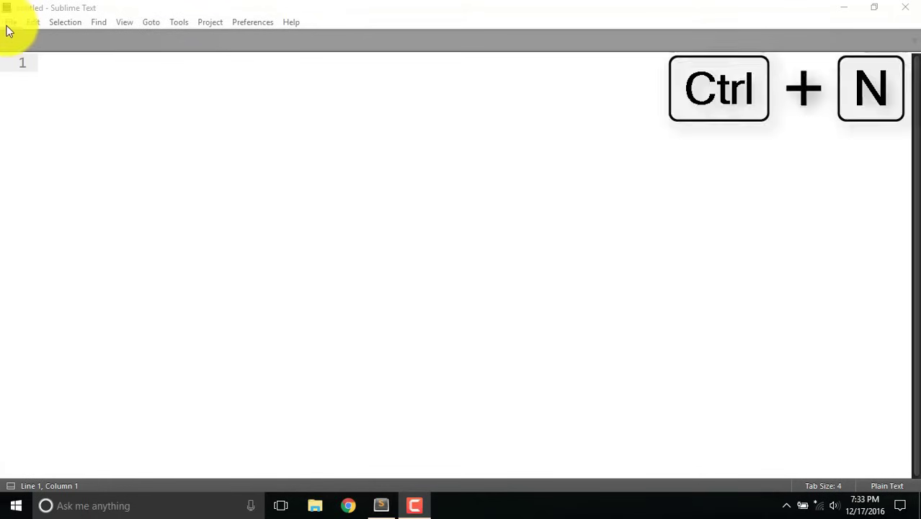
left_click(10, 22)
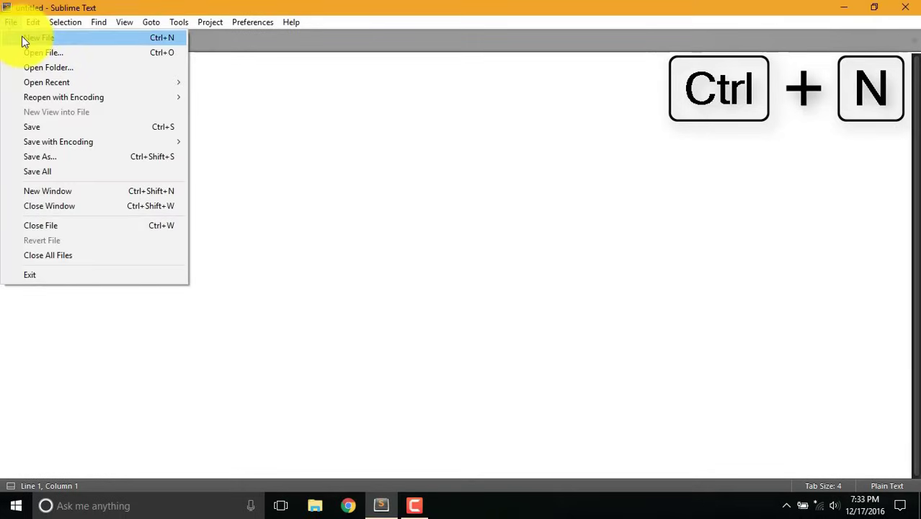
left_click(38, 37)
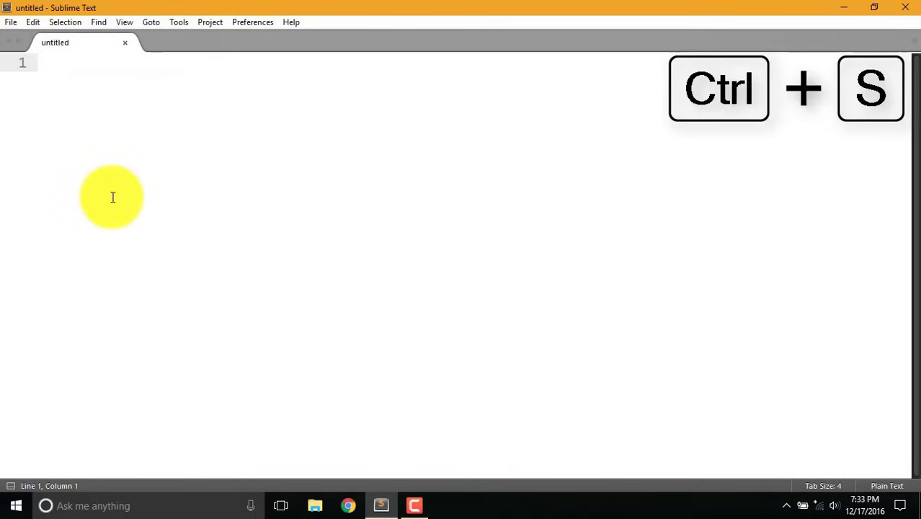
Step: Save the file as register.html in the Code for Youtube folder
key("ctrl+s")
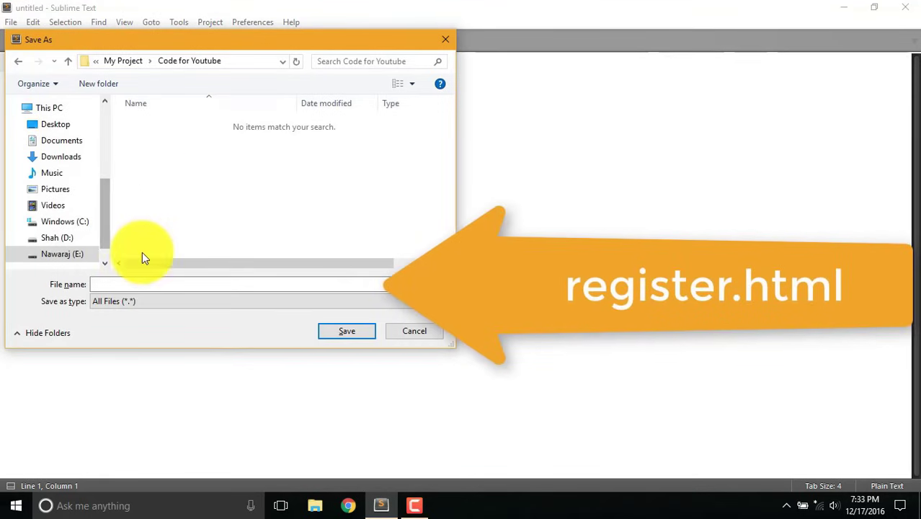
left_click(153, 284)
type("register.")
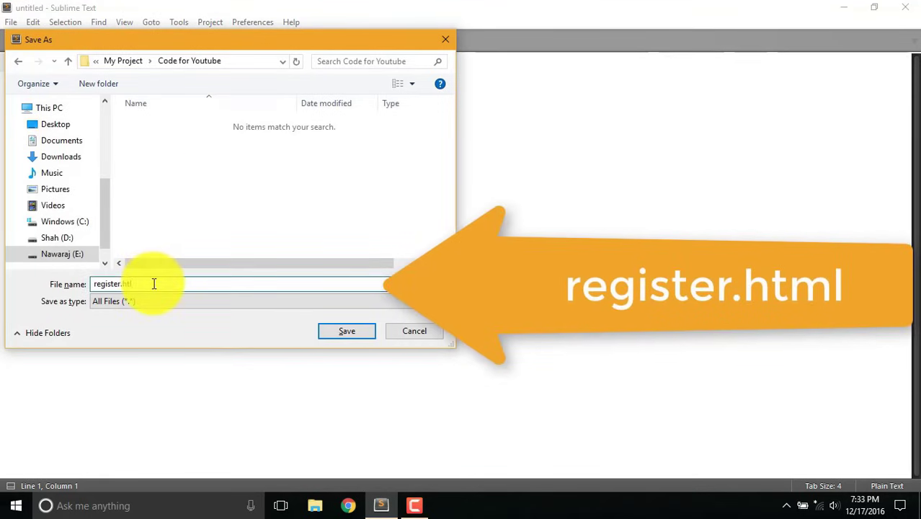
type("html")
key("Return")
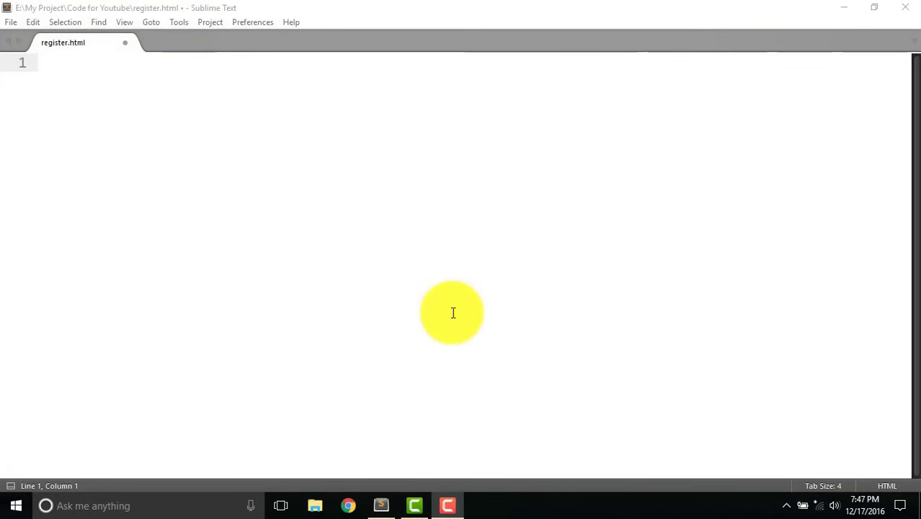
Step: Expand the html boilerplate titled Register Form and add an empty <form> in the body
left_click(453, 312)
type("<")
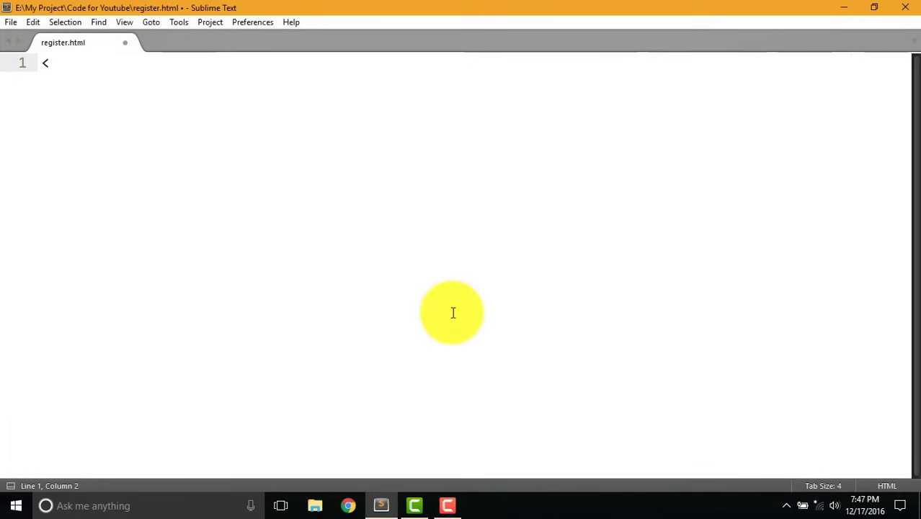
type("html")
key("Tab")
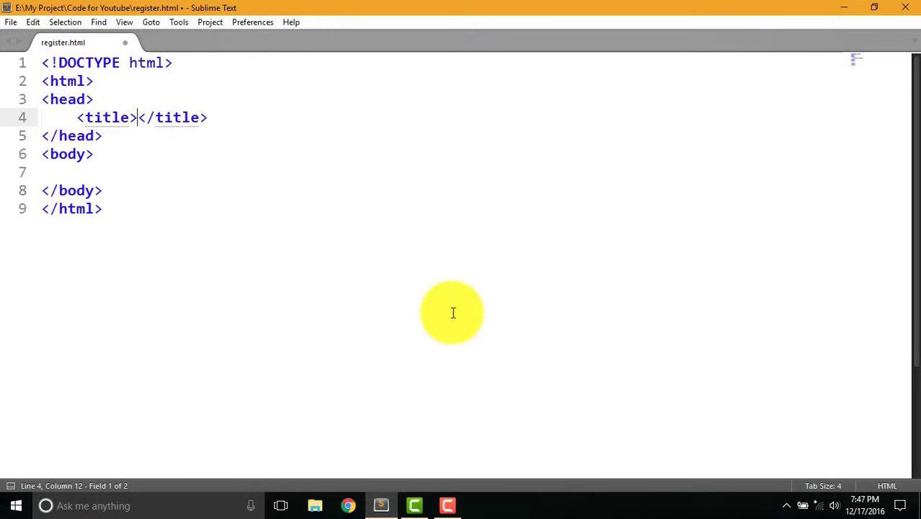
type("Register Form")
key("Down")
key("Down")
key("Down")
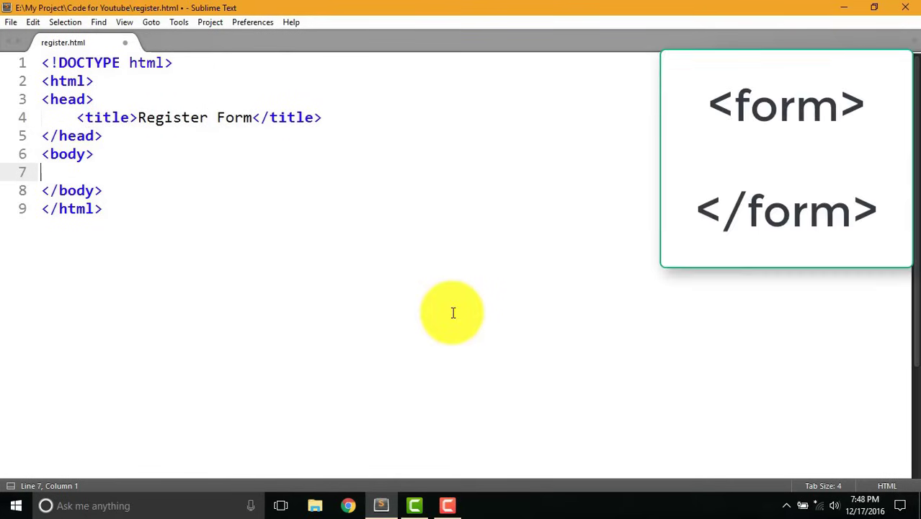
type("<fr")
key("Tab")
key("Return")
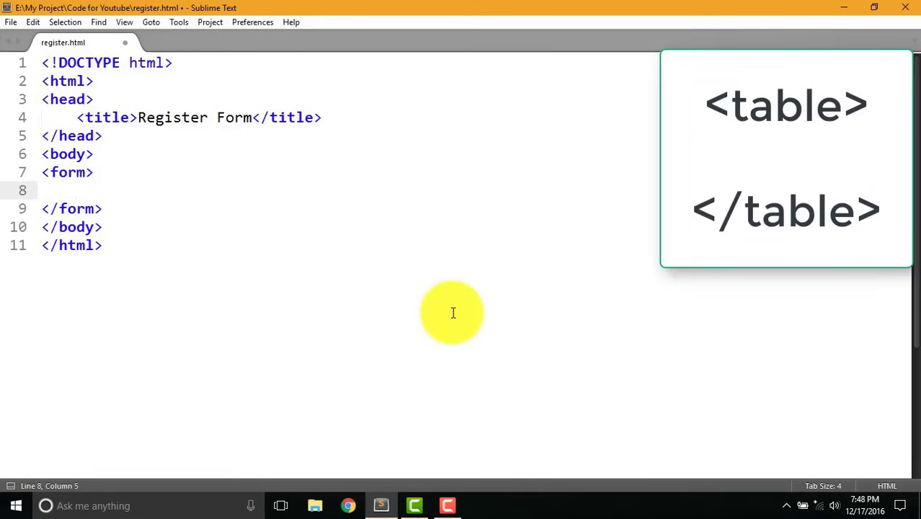
type("<ta")
Step: Add a <table> with a first <tr> whose first cell reads 'Name :'
key("Tab")
key("Return")
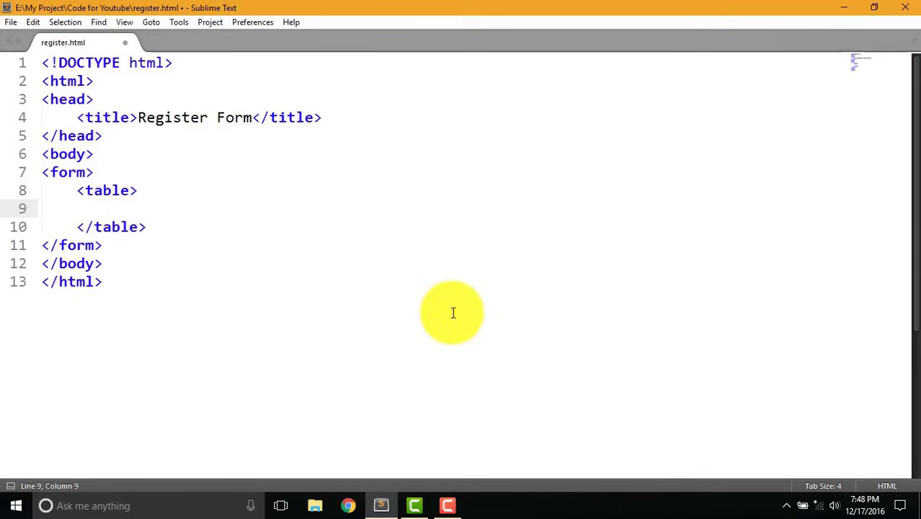
type("<tr")
key("Tab")
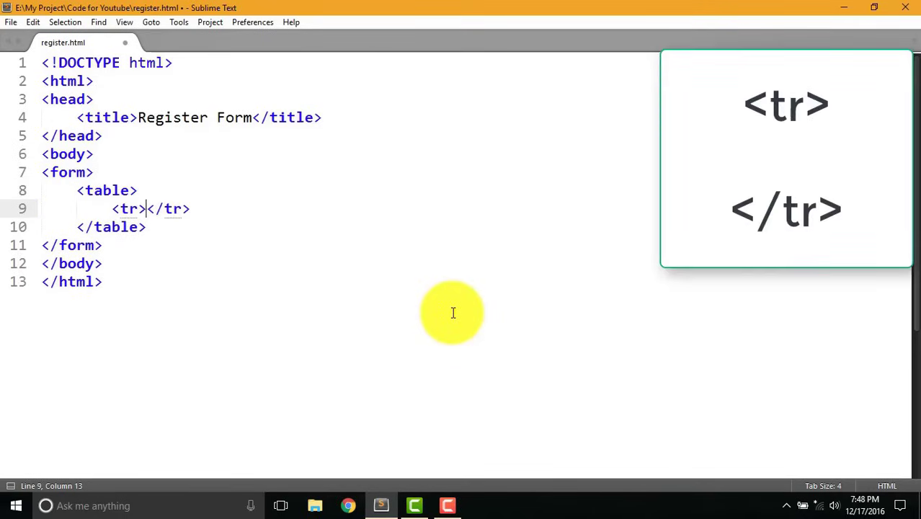
key("Return")
type("<")
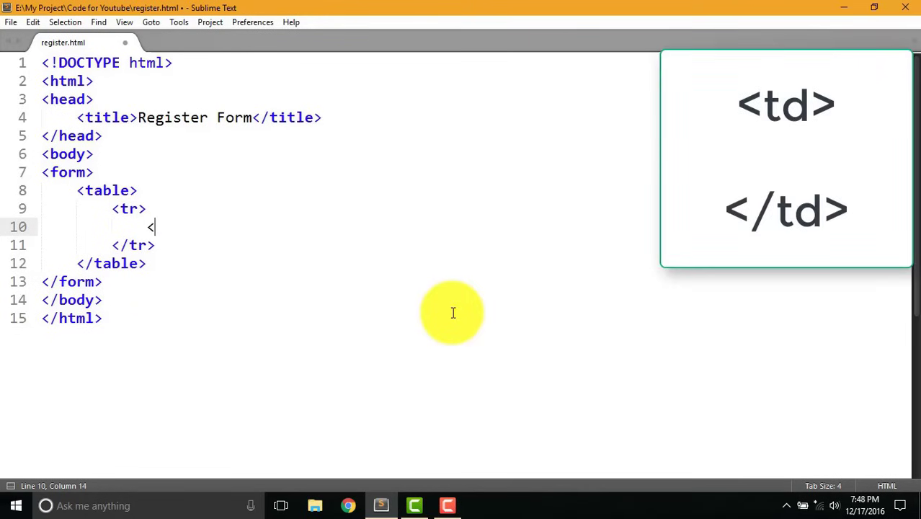
type("td")
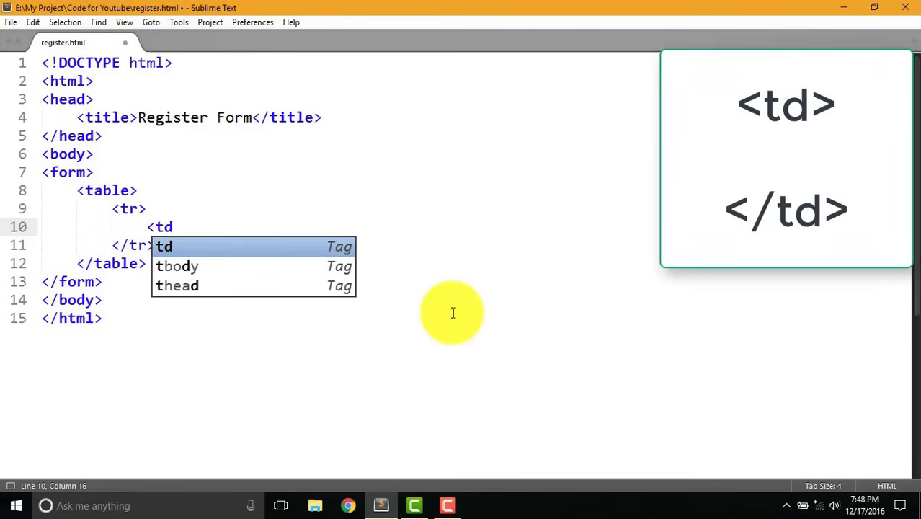
key("Tab")
key("Return")
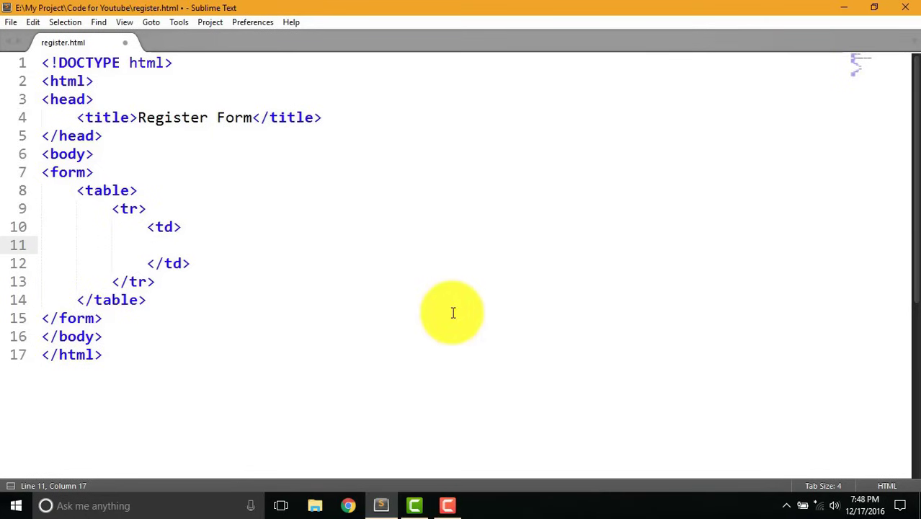
type("Name :")
key("Down")
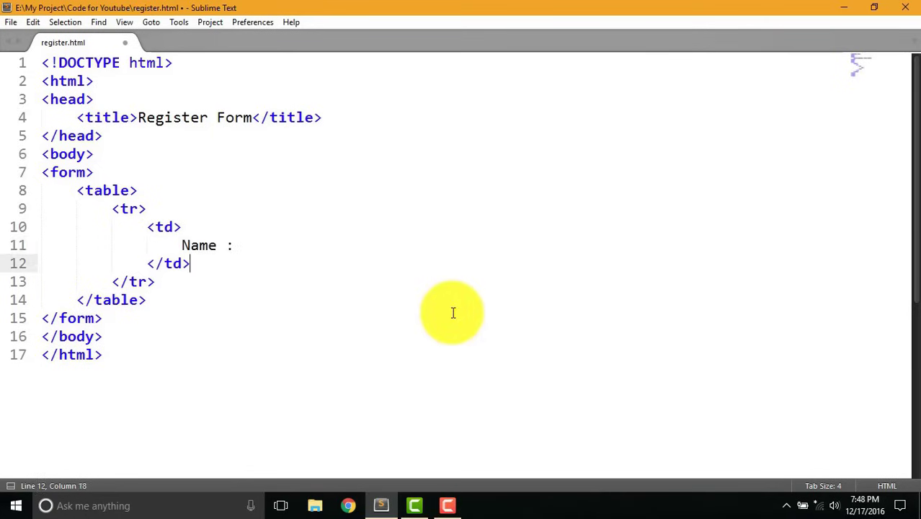
Step: Add a second cell holding <input type="text" name="">
key("Return")
type("<td")
key("Tab")
key("Return")
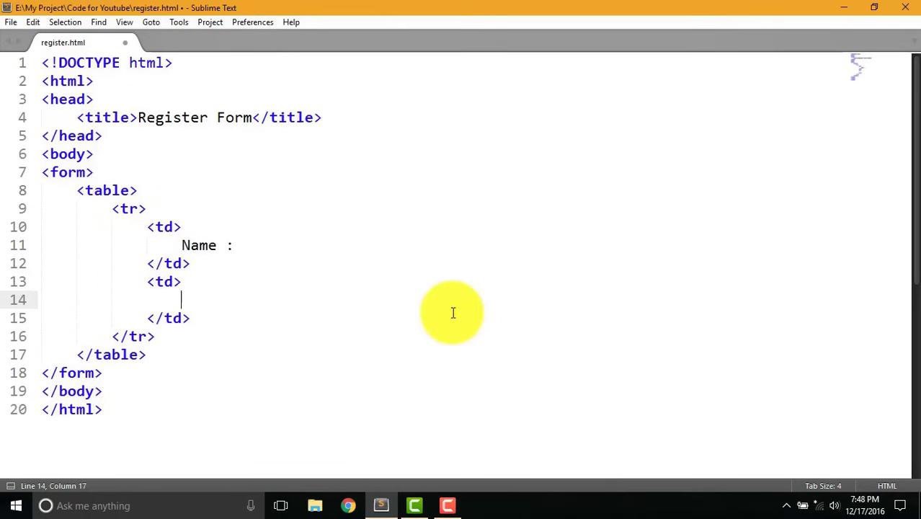
type("<i")
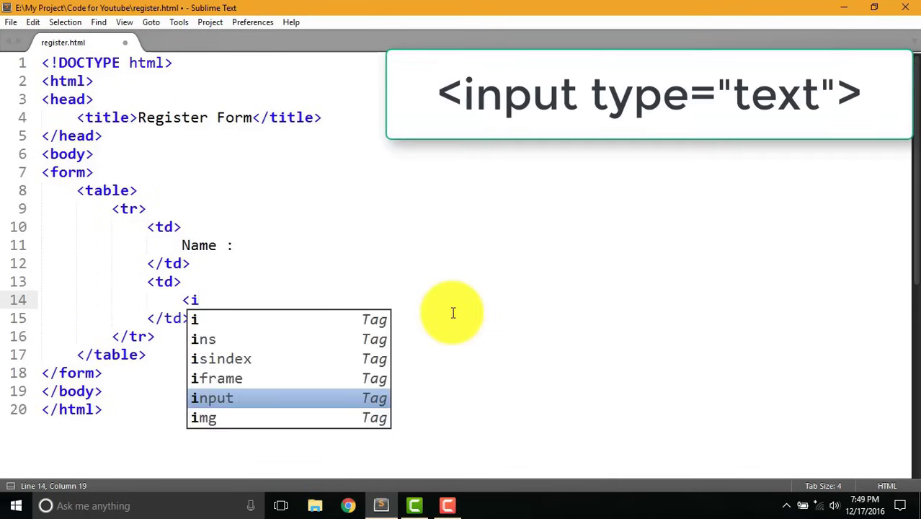
key("Tab")
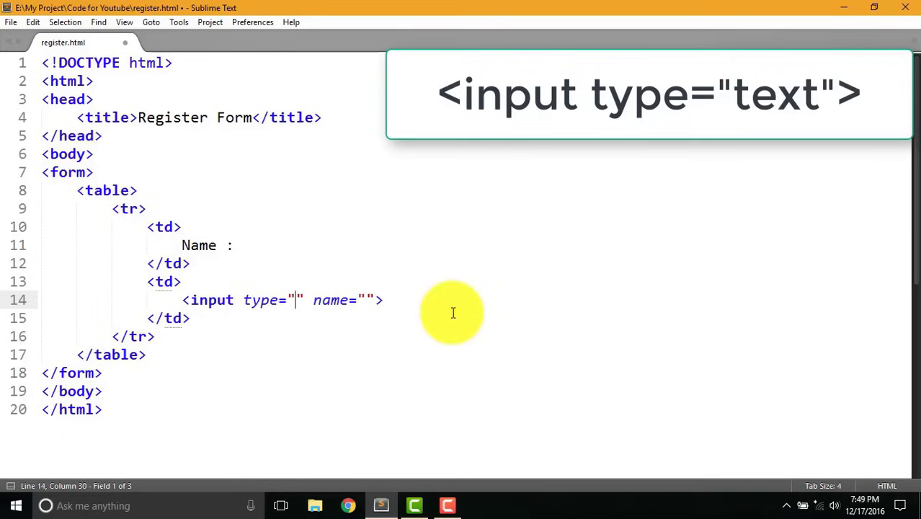
type("tex")
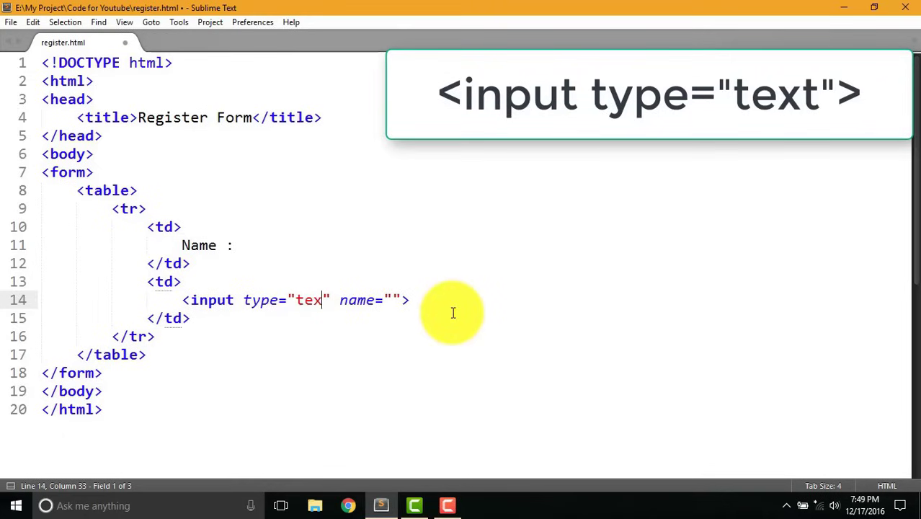
type("t")
key("Down")
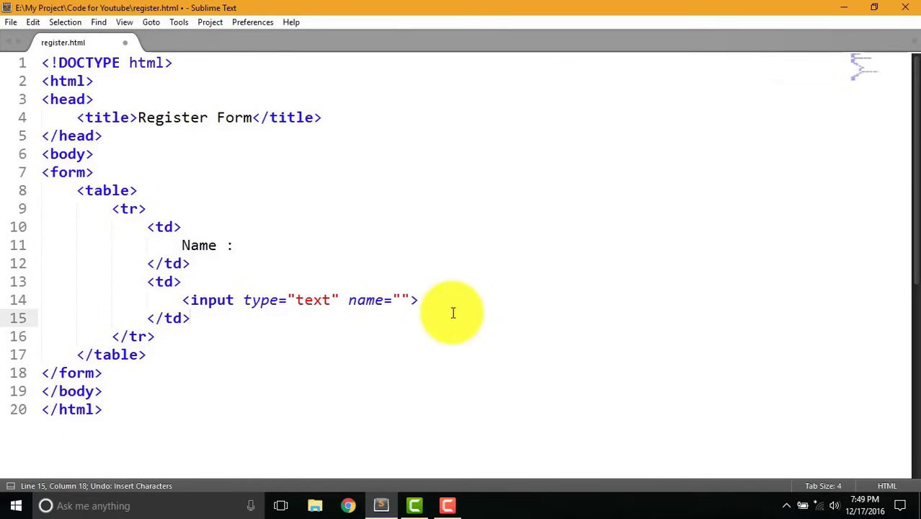
Step: Add a second table row with a 'Password :' label cell
key("Down")
key("Return")
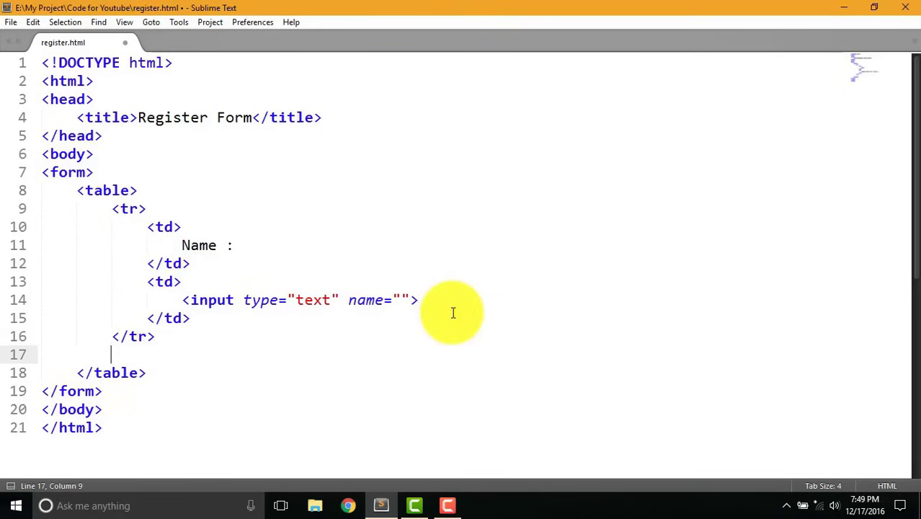
type("<tr></tr>")
key("Return")
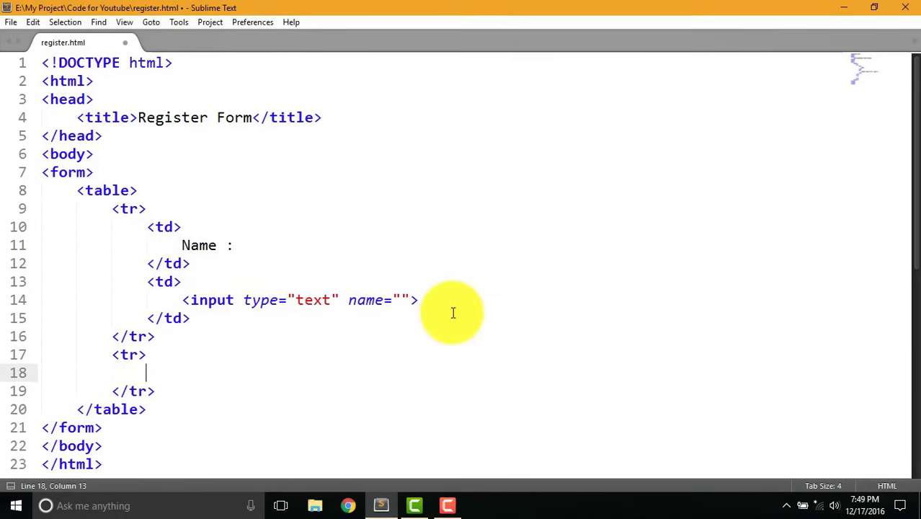
type("<td")
key("Tab")
key("Return")
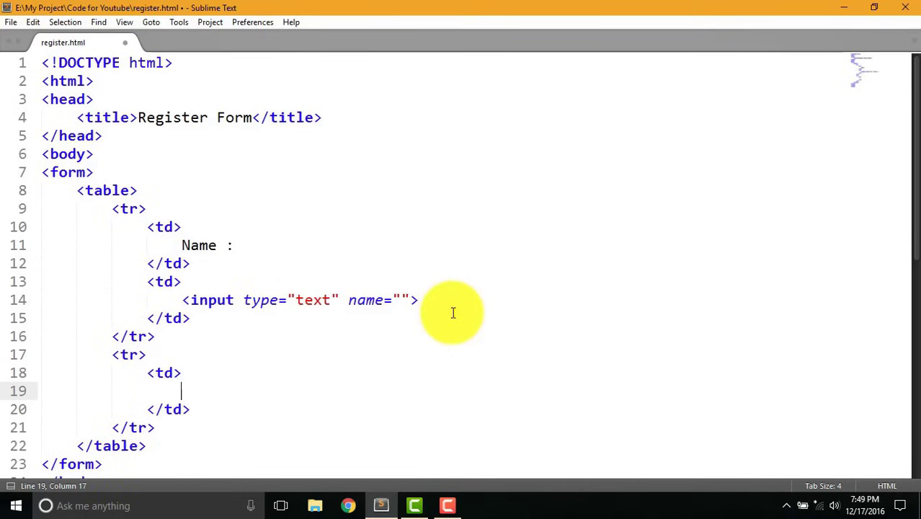
type("Password :")
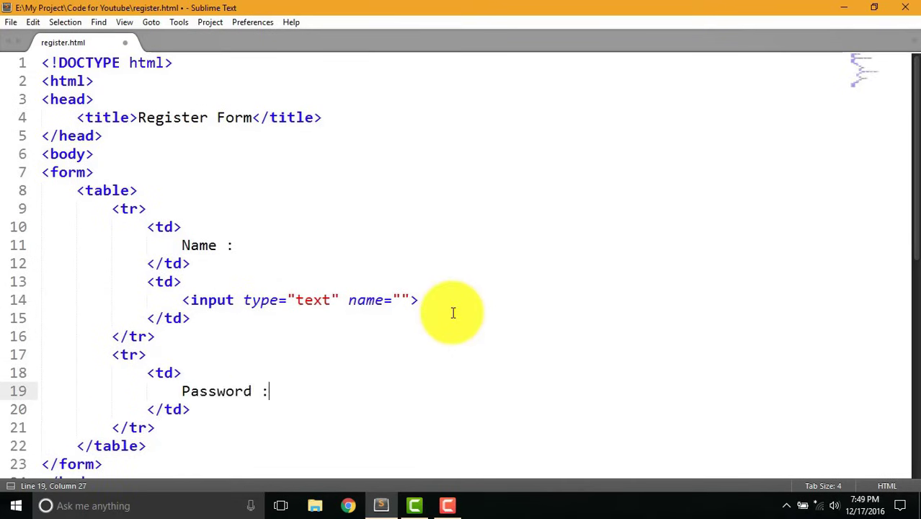
left_click(238, 421)
Step: Add a cell with a password-type input to that row and save the file
key("Return")
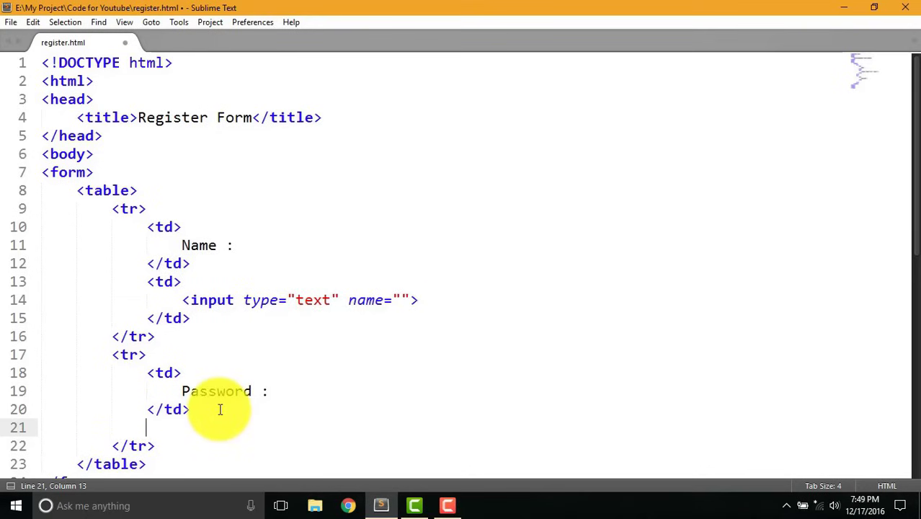
type("<td")
key("Tab")
key("Return")
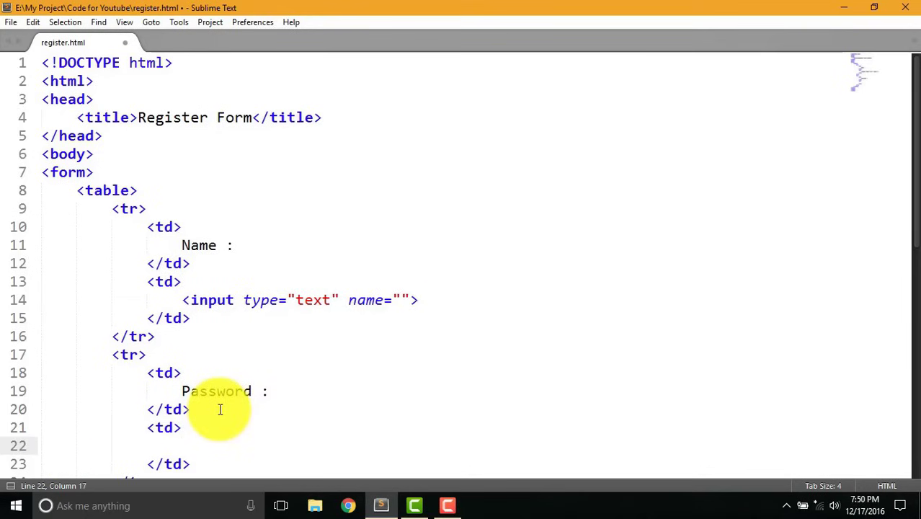
type("<i")
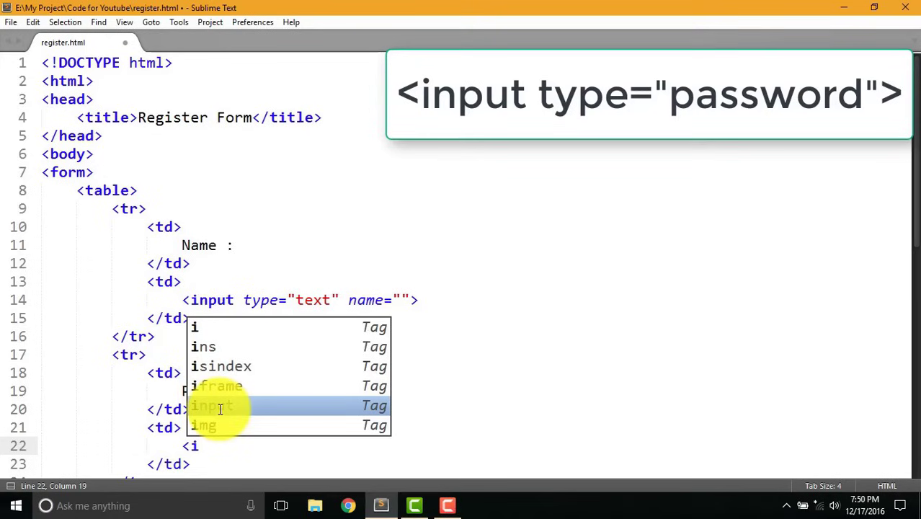
key("Tab")
type("Password")
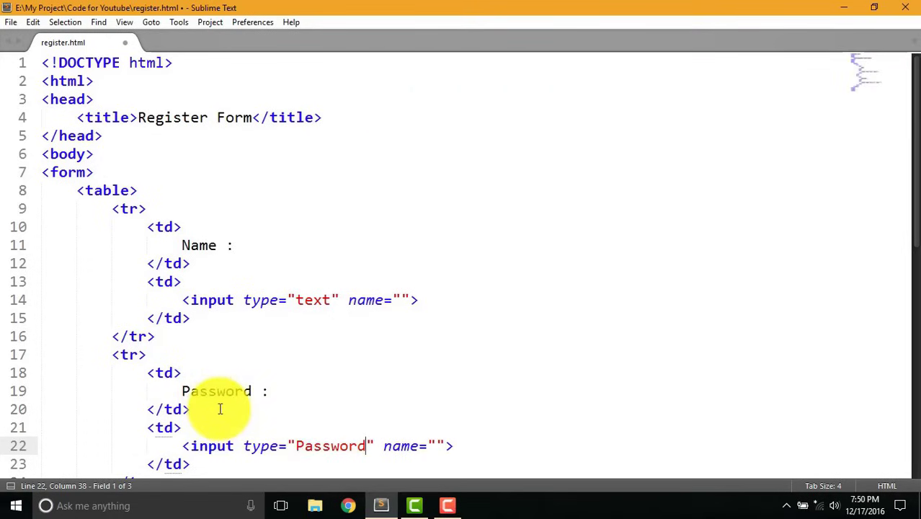
key("ctrl+s")
Step: Open register.html in Chrome and try the Name and Password fields
right_click(291, 361)
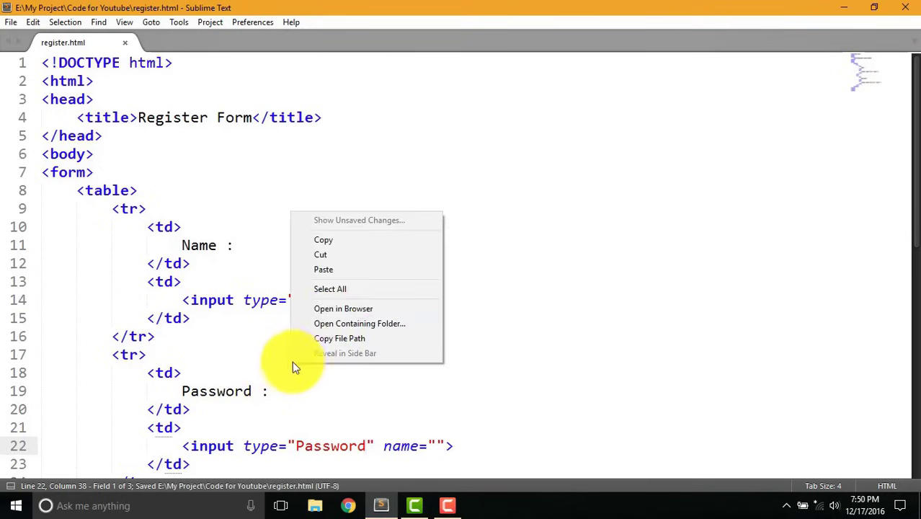
left_click(330, 309)
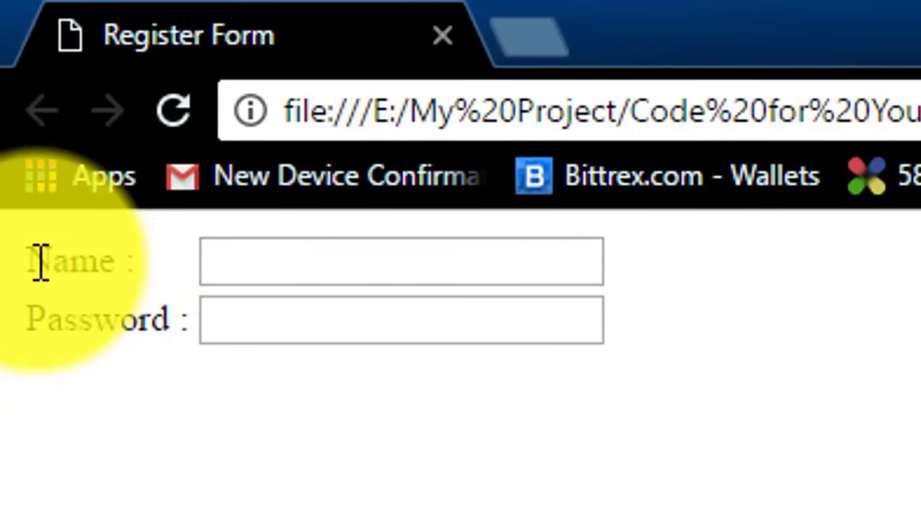
left_click(328, 261)
left_click(324, 317)
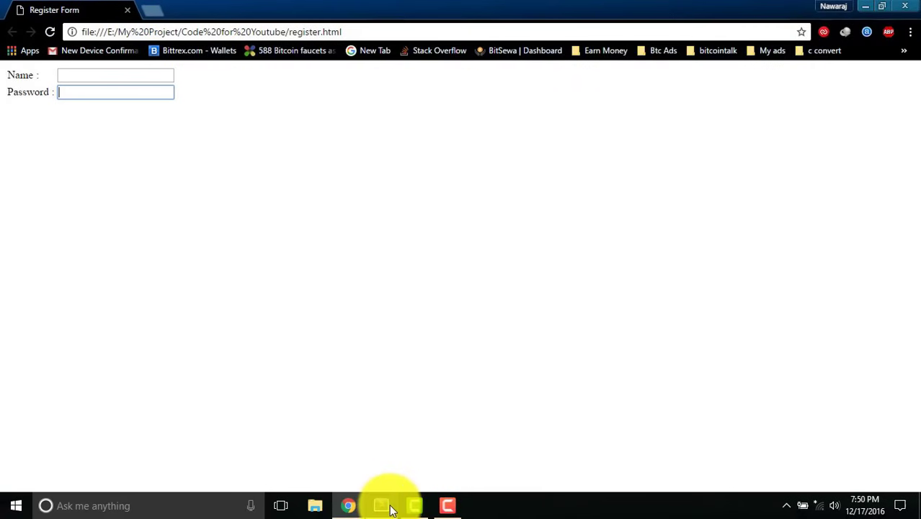
Step: Add placeholder="Name" and placeholder="Password" to the two inputs and save
left_click(382, 505)
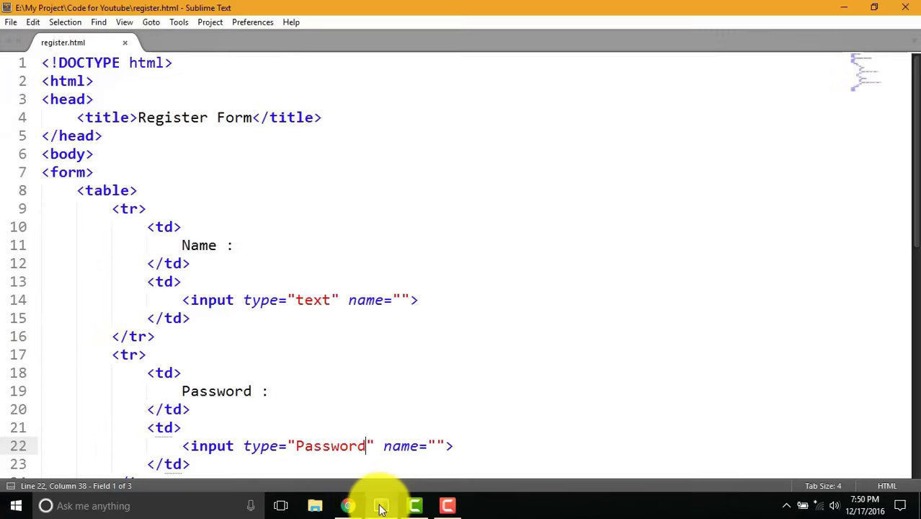
left_click(347, 300)
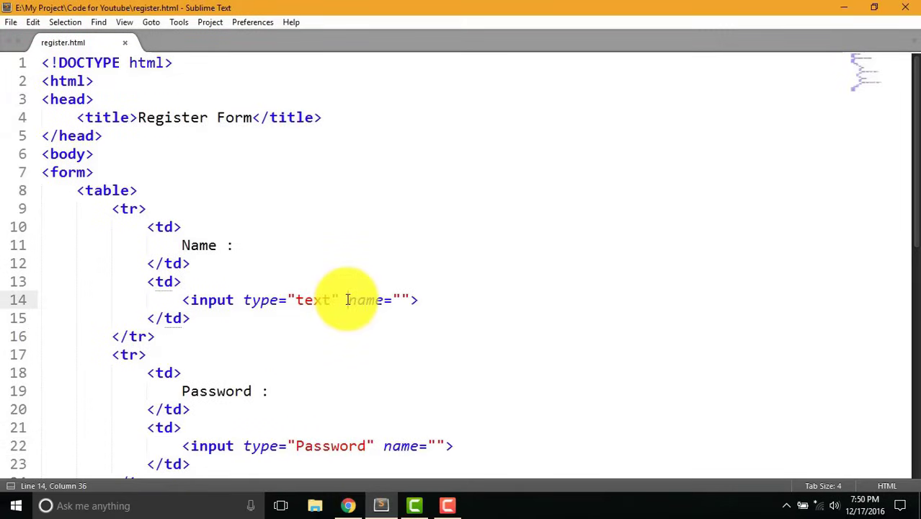
type("place")
key("Left")
type("h")
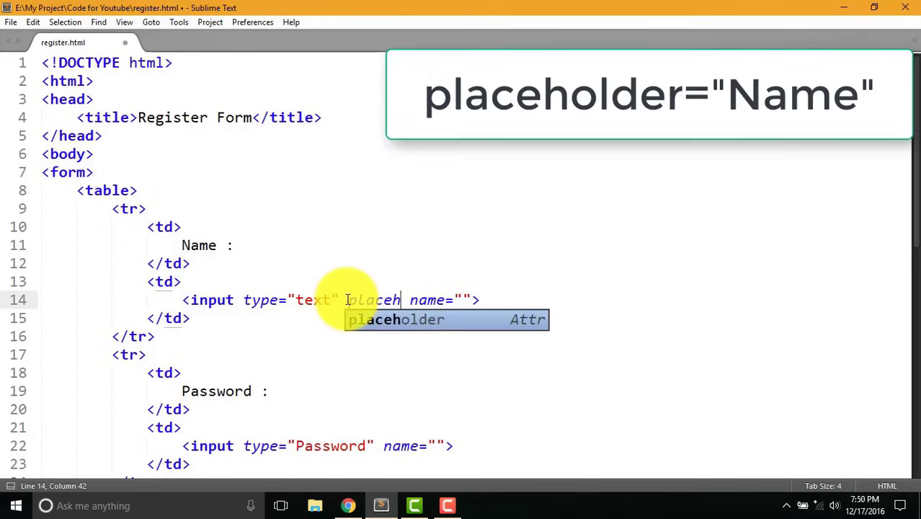
key("Tab")
type("N")
key("Tab")
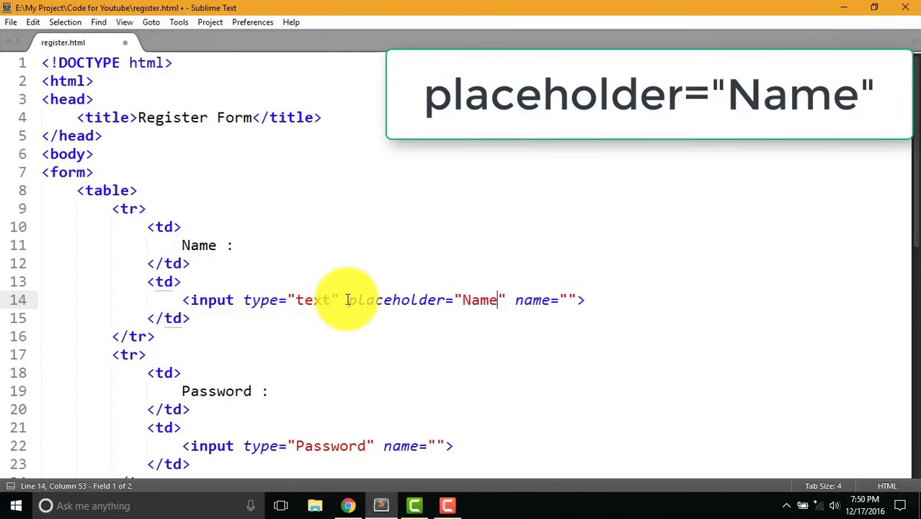
left_click(384, 445)
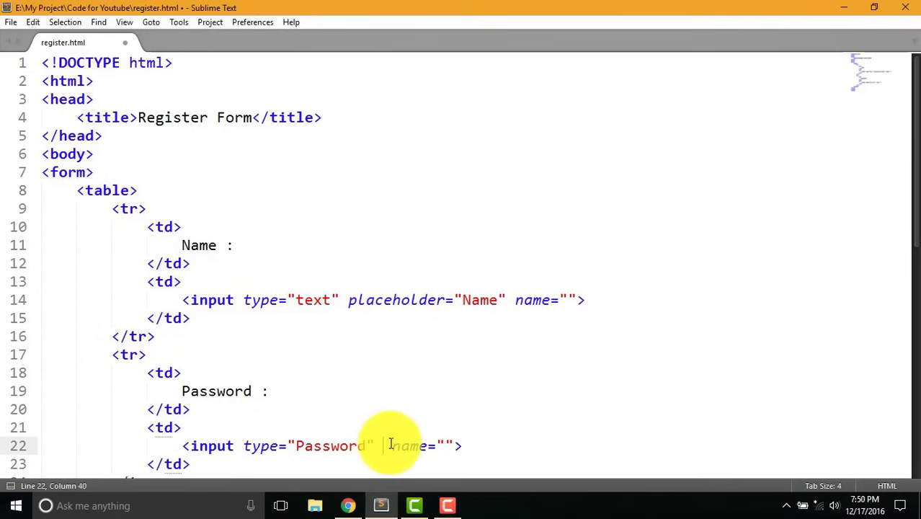
type("placeholder=\"P")
key("Tab")
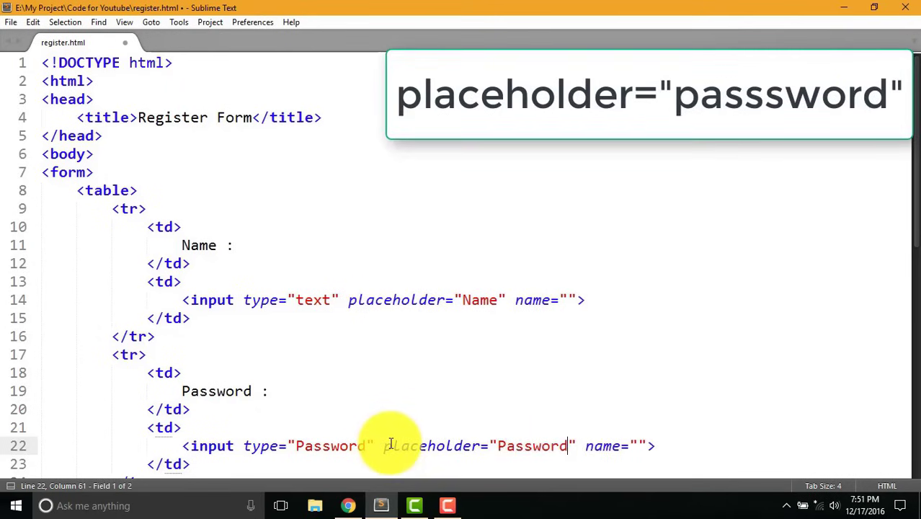
key("ctrl+s")
Step: Reload the page in Chrome to confirm the placeholders, then return to the editor
left_click(347, 505)
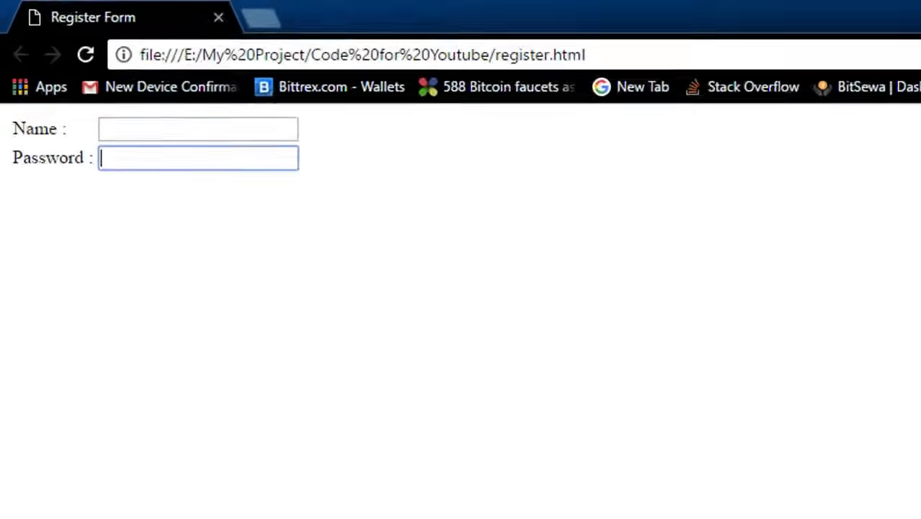
key("F5")
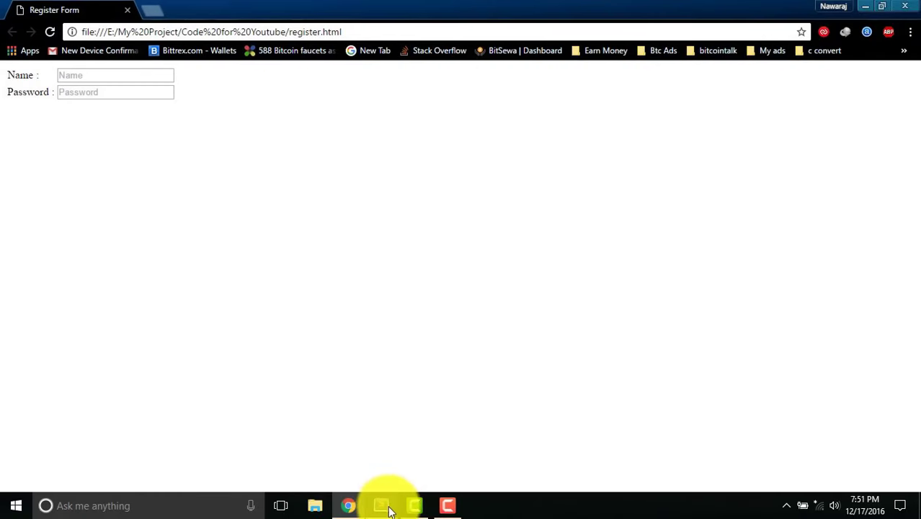
left_click(388, 508)
scroll(345, 411, "down", 3)
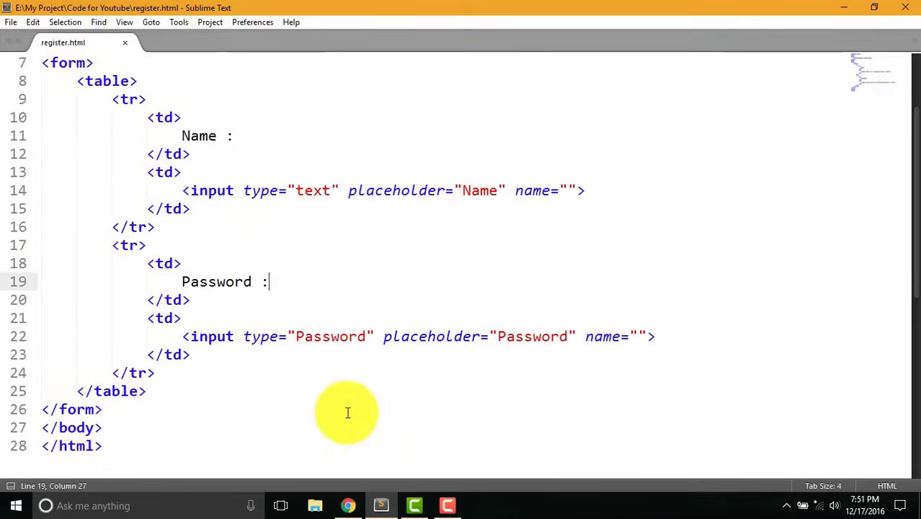
Step: Add a third table row with a 'Gender :' label cell
left_click(165, 371)
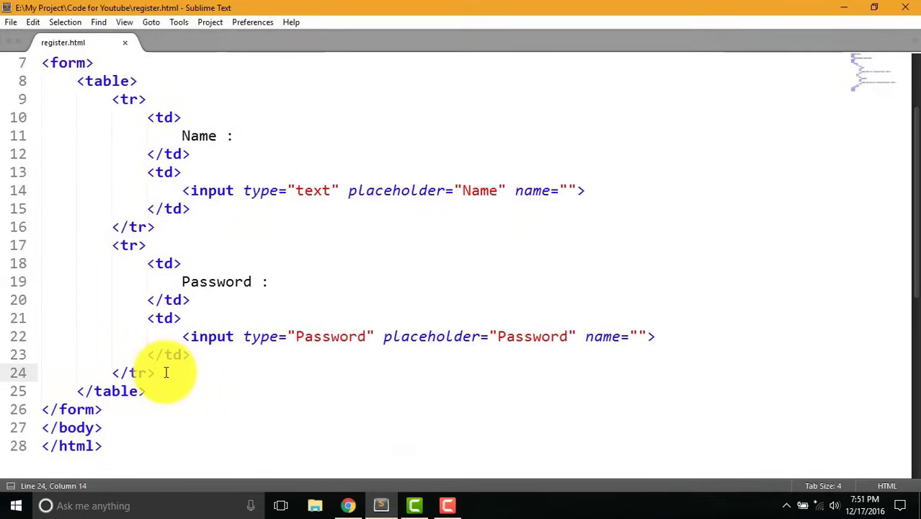
key("Return")
type("<tr></tr>")
key("Left")
key("Left")
key("Left")
key("Return")
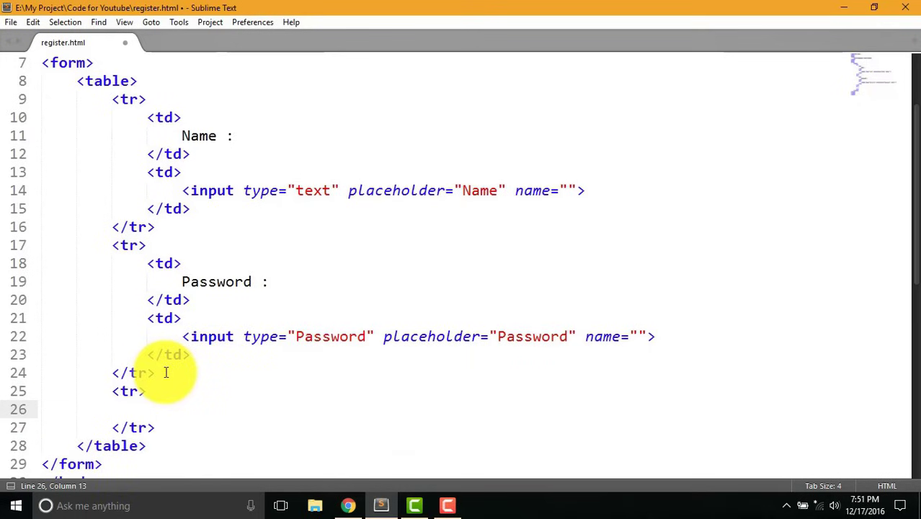
type("<td>")
key("Return")
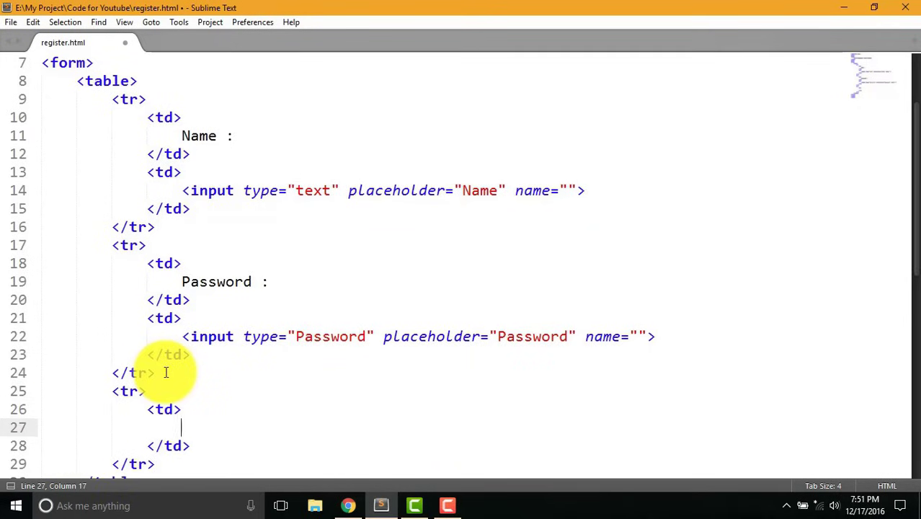
type("Gender :")
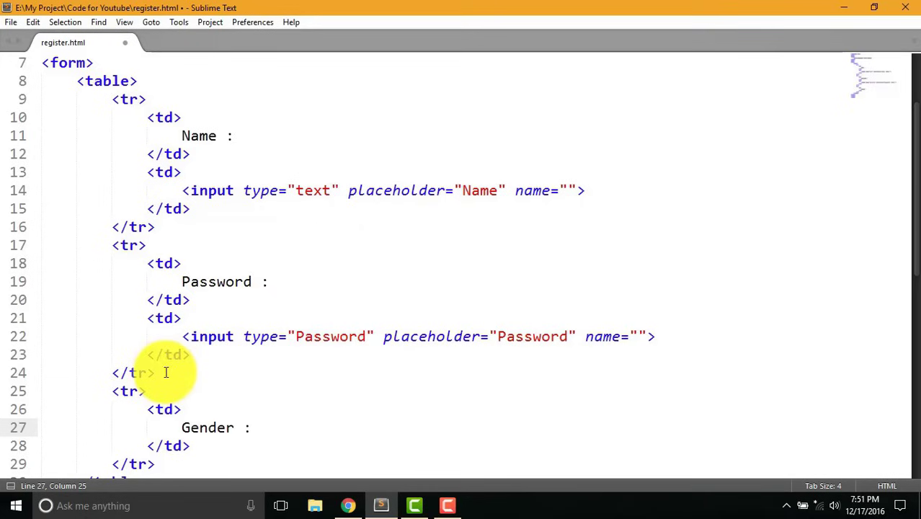
key("Down")
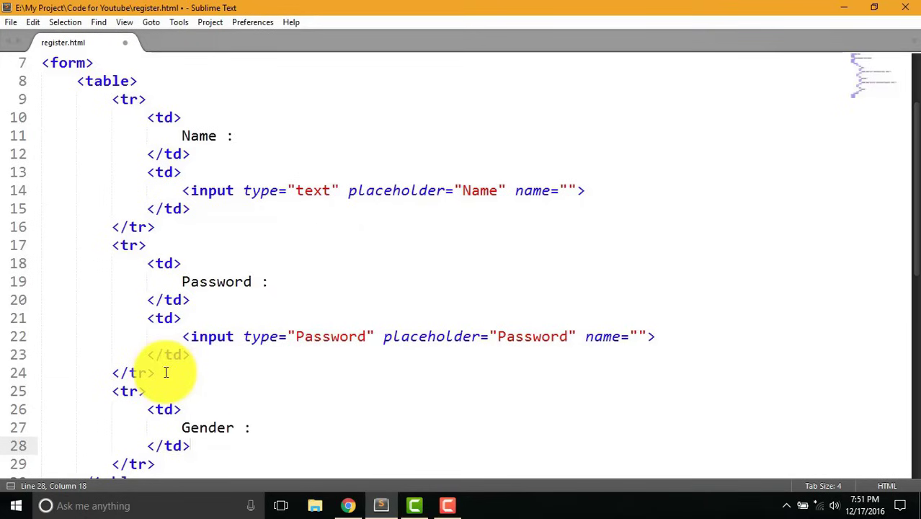
Step: Add a cell with a radio input named Gender labelled Male
key("Return")
type("<td>")
key("Return")
type("<")
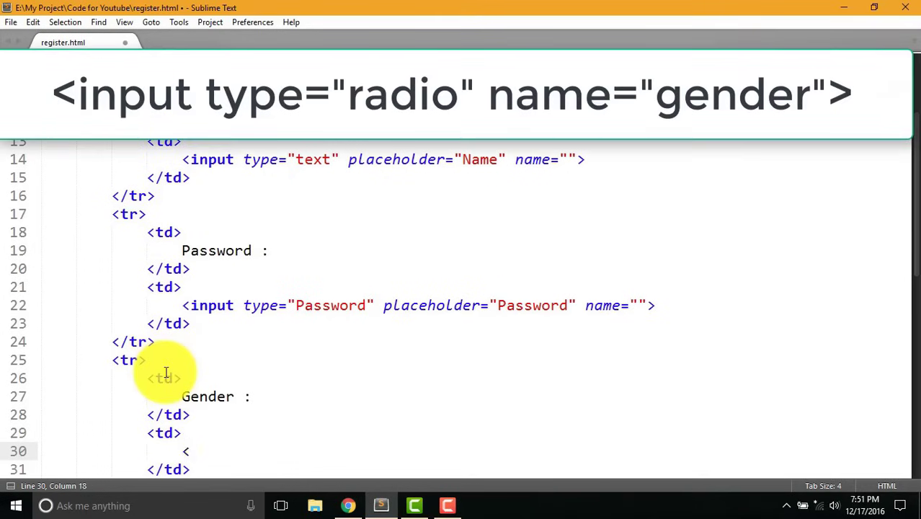
type("input")
key("Tab")
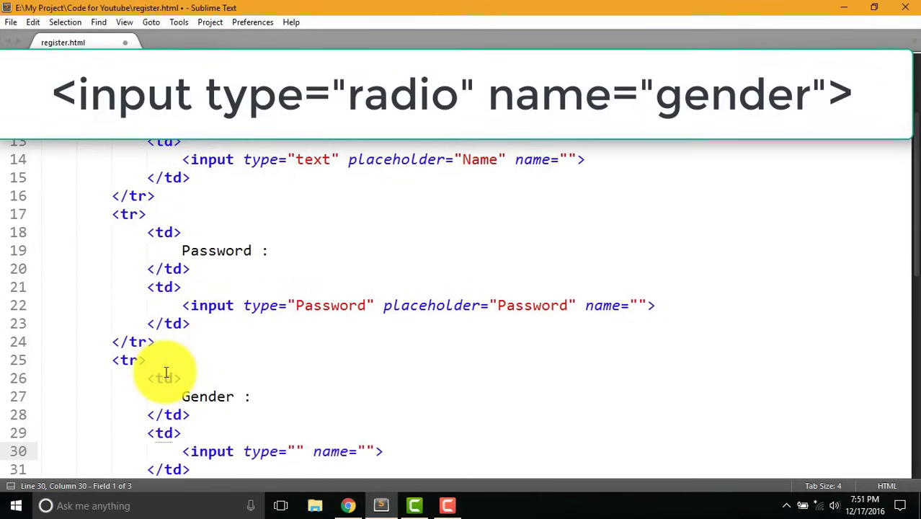
type("radio")
key("Tab")
type("ge")
key("Tab")
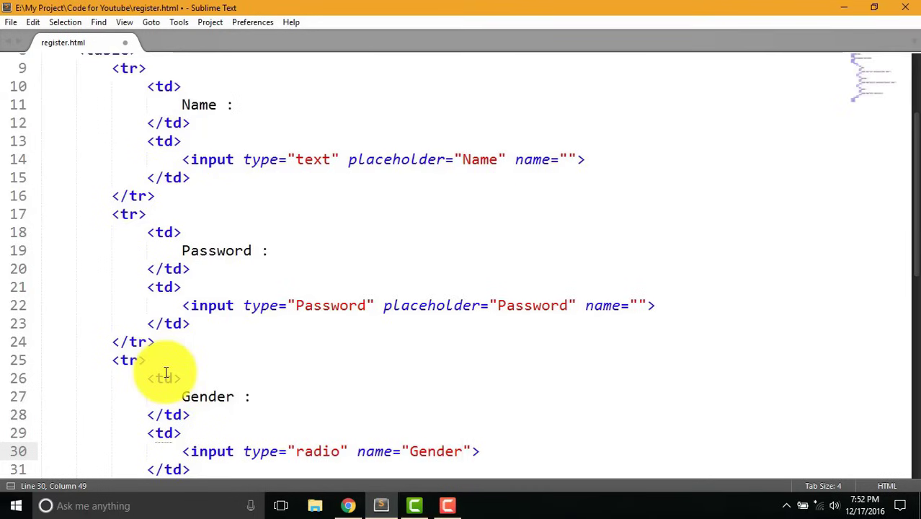
key("End")
type("Male")
Step: Add a second radio input named Gender labelled Female
key("Return")
type("in")
key("Tab")
scroll(190, 354, "down", 4)
type("ra")
key("Tab")
key("Tab")
key("Right")
key("Right")
key("Right")
key("Right")
type("G")
key("Tab")
key("End")
type("Female")
Step: Add a fourth table row with an 'Email :' label cell
key("Down")
key("Down")
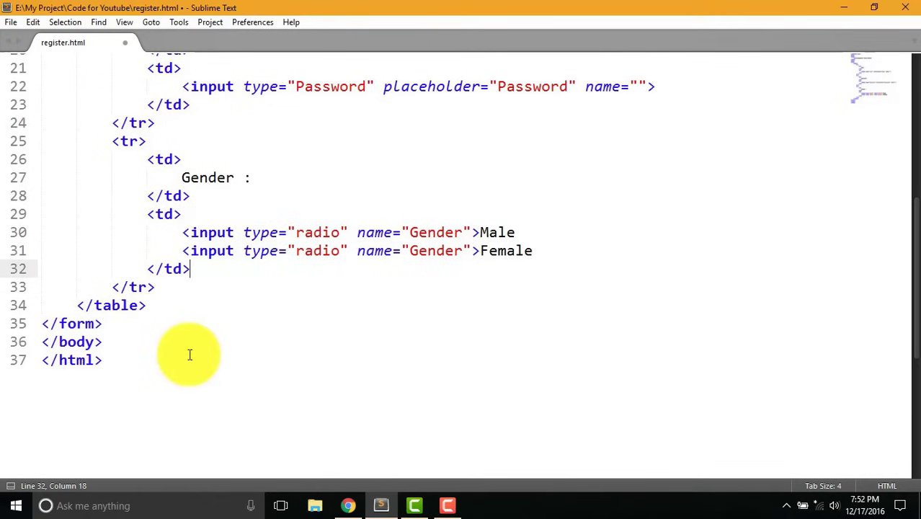
key("End")
key("Return")
type("<tr")
key("Tab")
key("Return")
type("<td")
key("Tab")
key("Return")
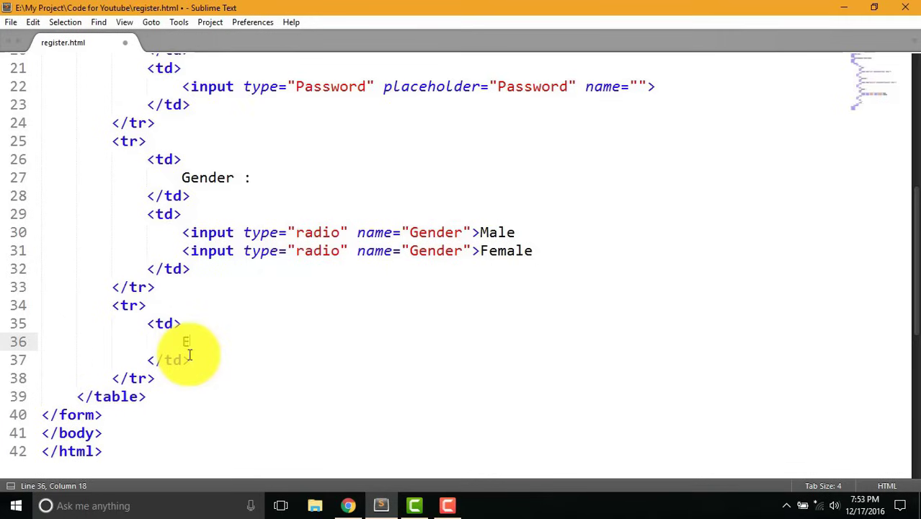
type("mail :")
key("Down")
Step: Add a cell holding <input type="mail" name=""> to the email row
key("End")
key("Return")
type("<td")
key("Tab")
key("Return")
type("<in")
key("Tab")
type("mail")
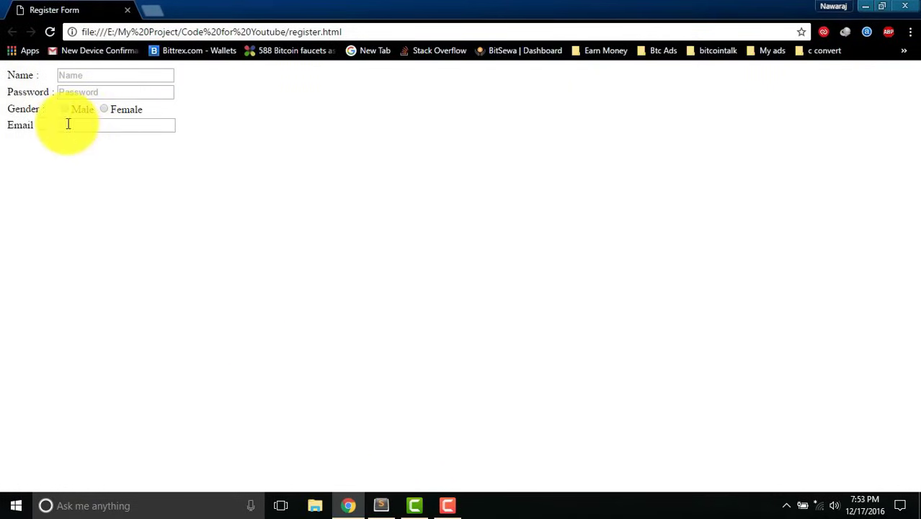
Step: Add placeholder="Email" to the email input, save, and check it in Chrome
left_click(381, 505)
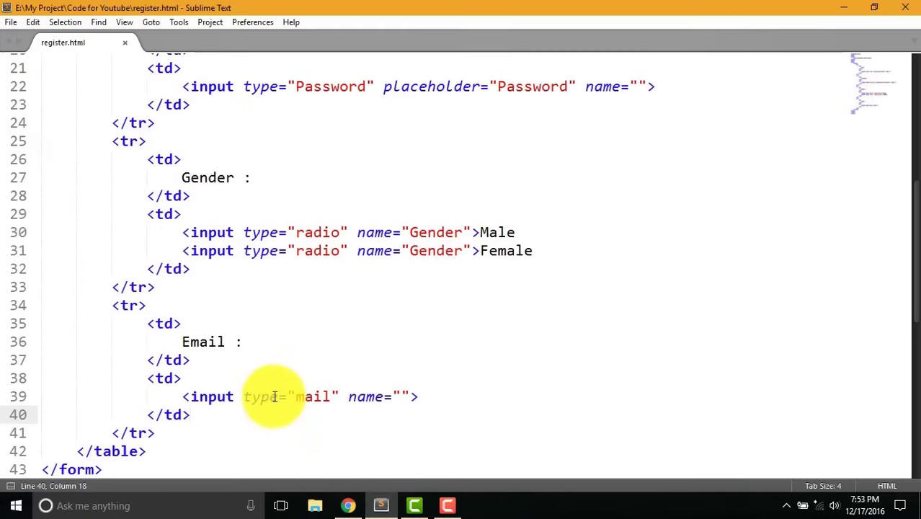
left_click(342, 396)
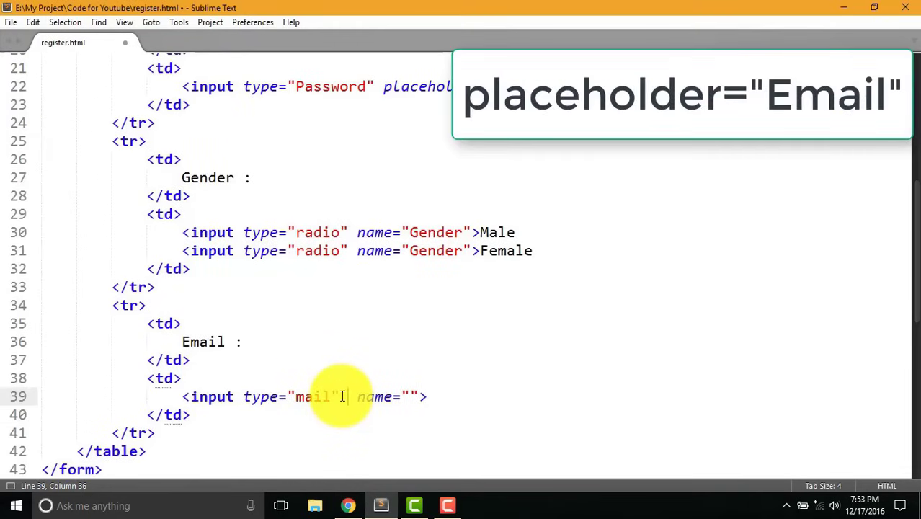
type("pl")
key("Tab")
type("Em")
key("Tab")
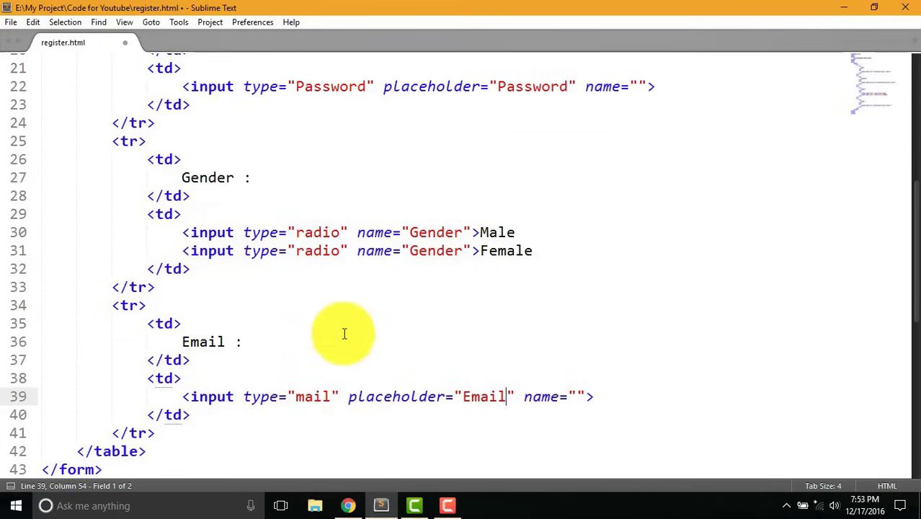
key("ctrl+s")
left_click(346, 505)
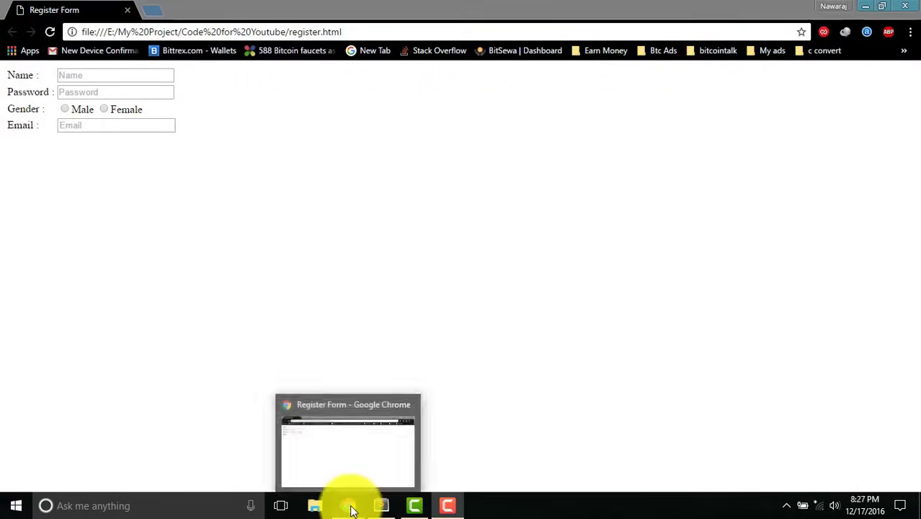
Step: Add a fifth table row with a 'Phone no :' label cell
left_click(382, 506)
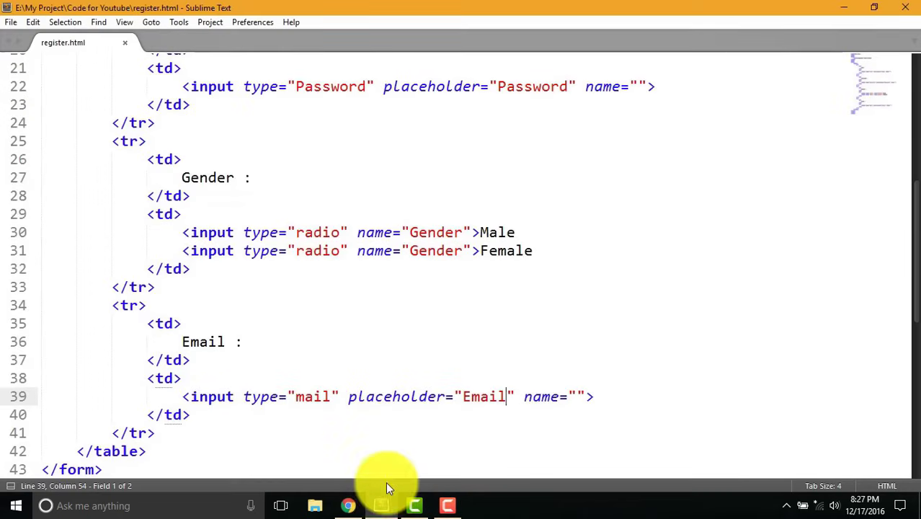
scroll(414, 451, "down", 1)
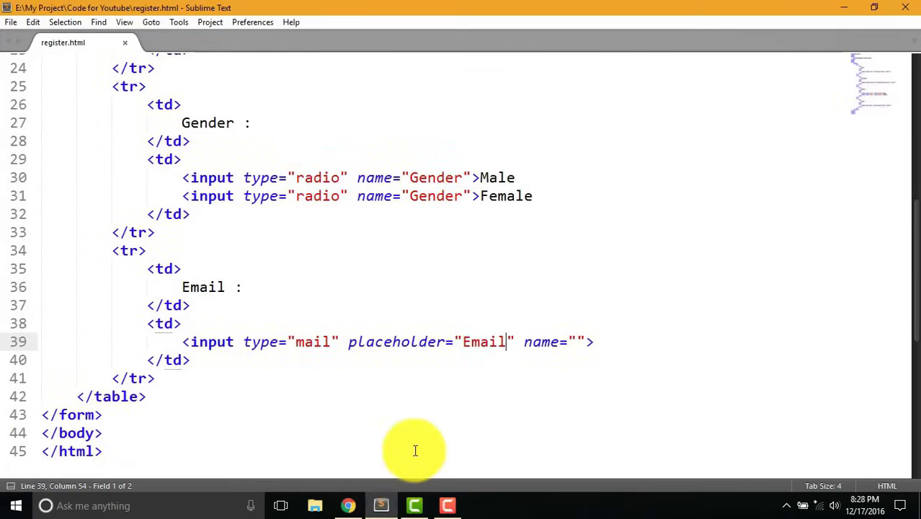
left_click(167, 379)
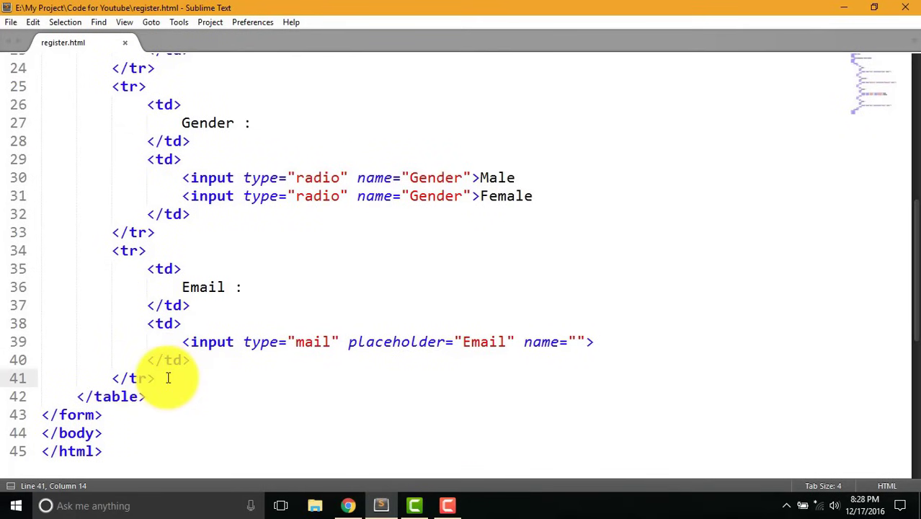
key("Return")
type("<tr")
key("Tab")
type("<td")
key("Tab")
key("Return")
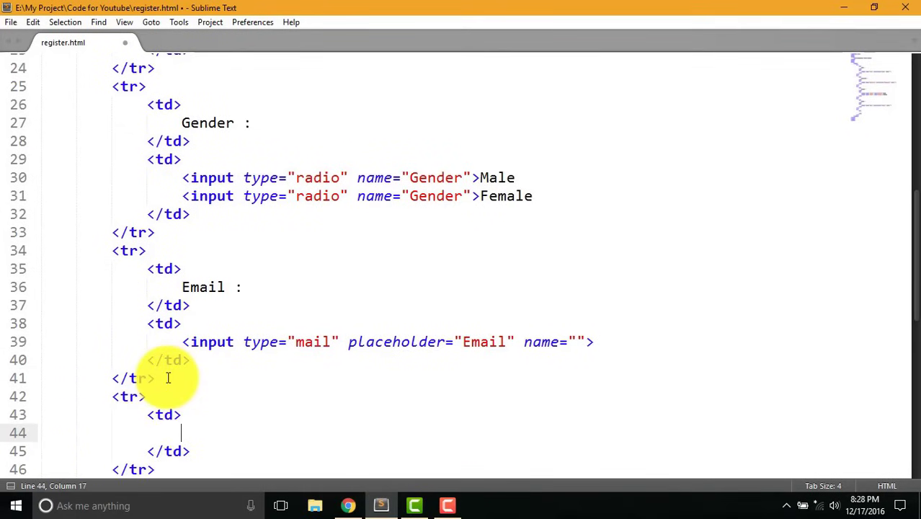
type("Phone no :")
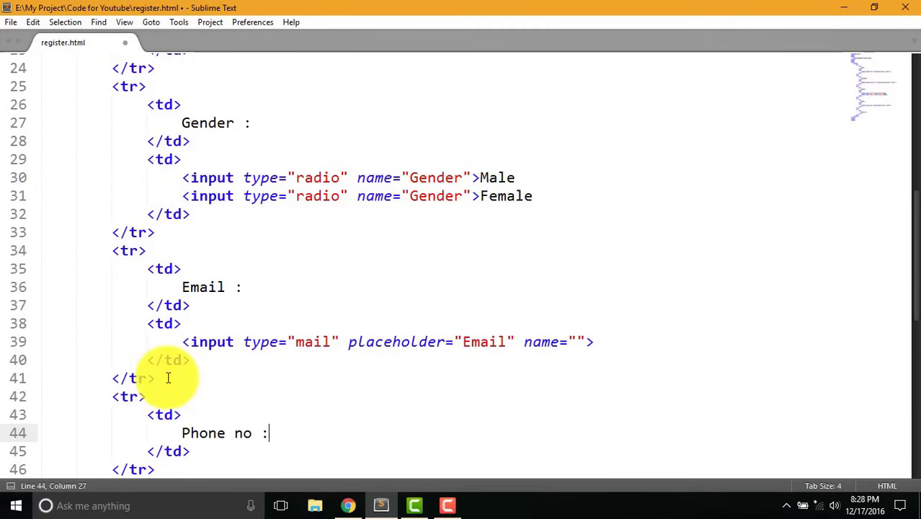
key("Down")
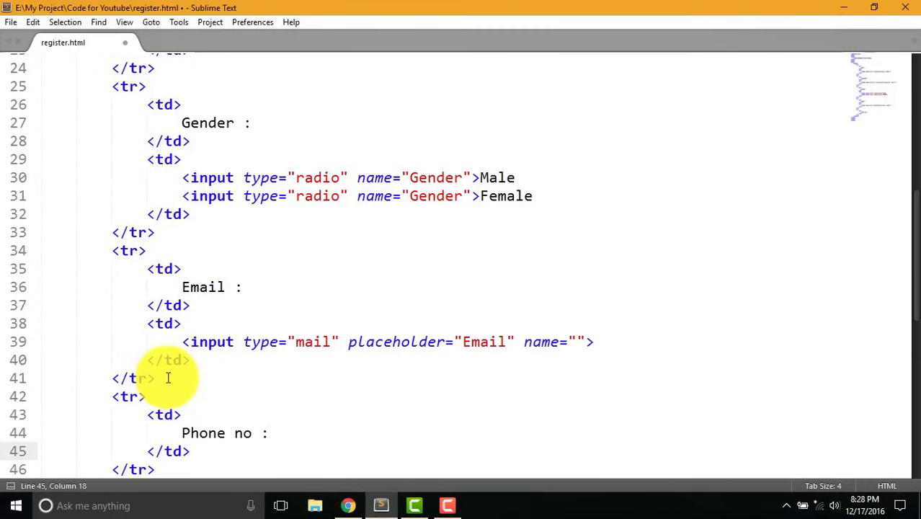
Step: Add an empty second <td> cell after the Phone no label
key("Down")
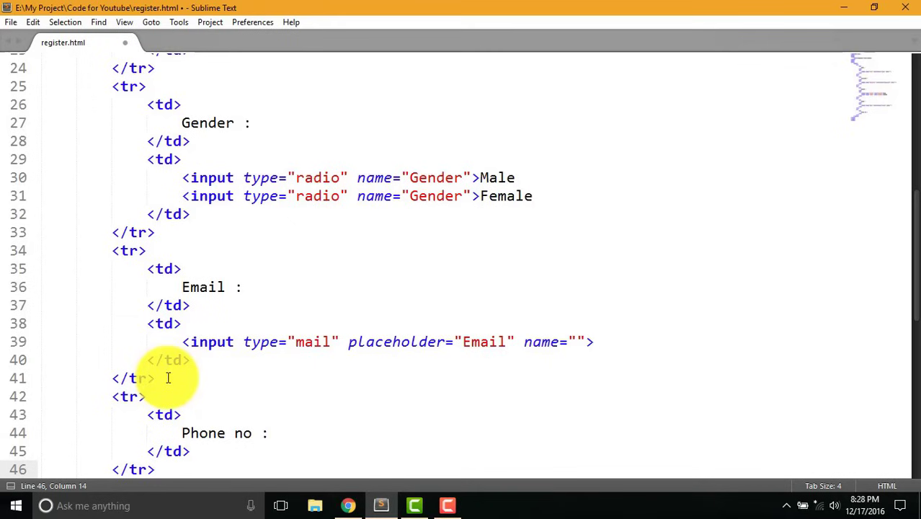
left_click(198, 451)
key("Return")
type("<t")
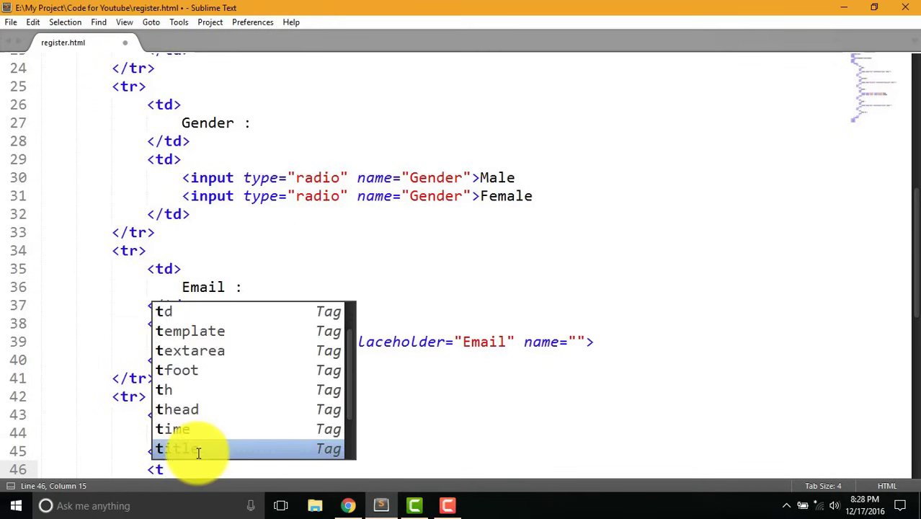
type("d")
key("Return")
key("Return")
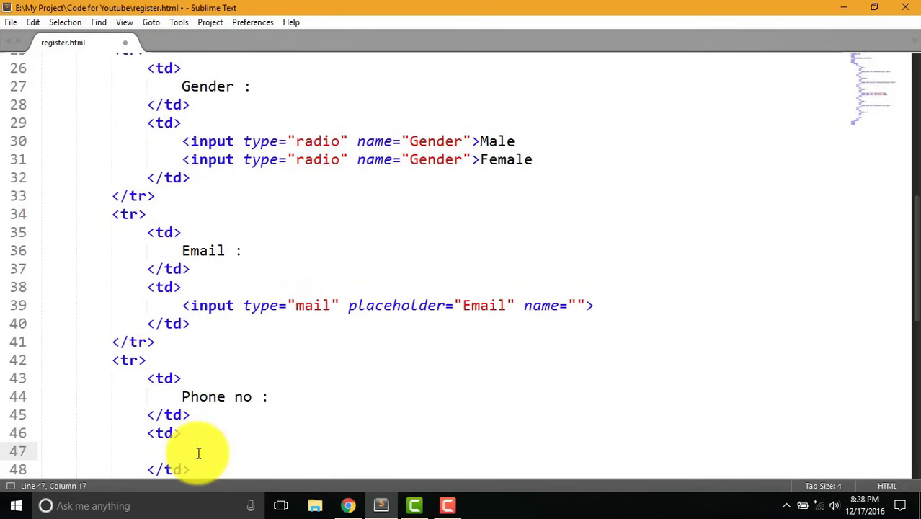
type("<")
type("se")
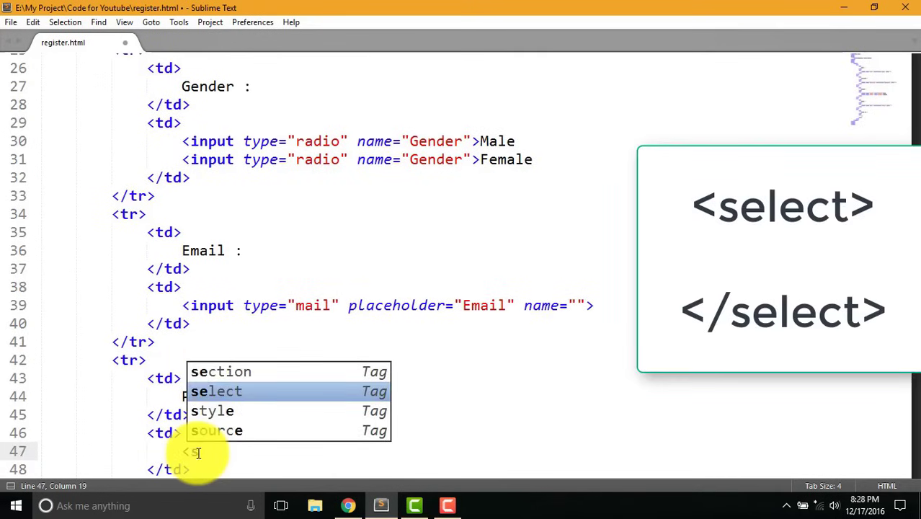
Step: Add a <select> with <option>977</option> in the phone row's second cell and start a new option line
key("Tab")
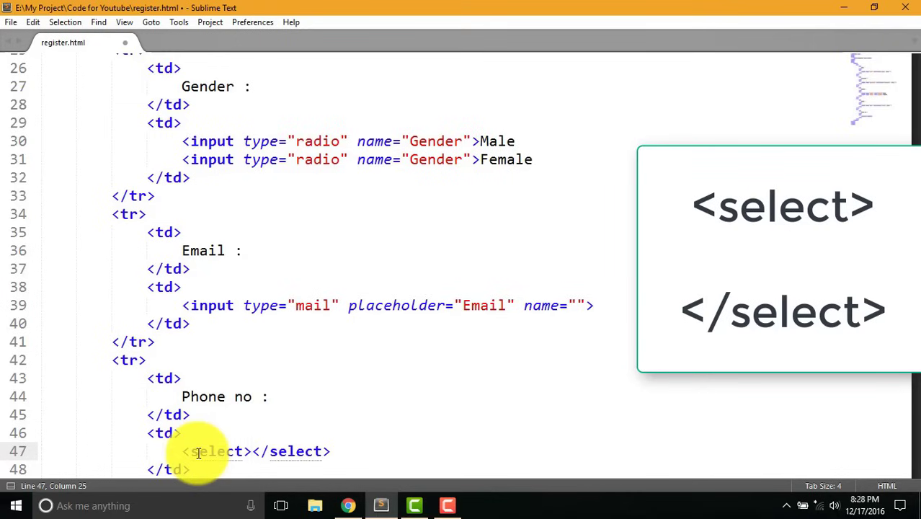
key("Return")
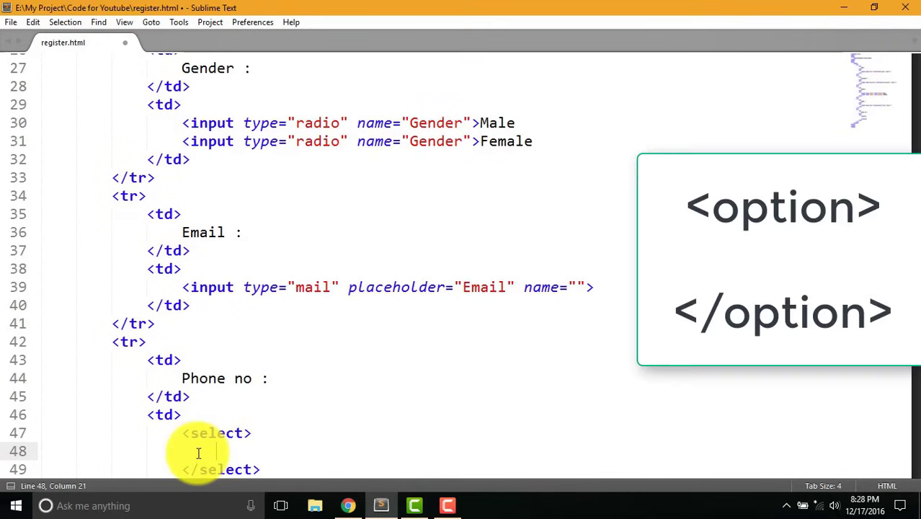
type("<op")
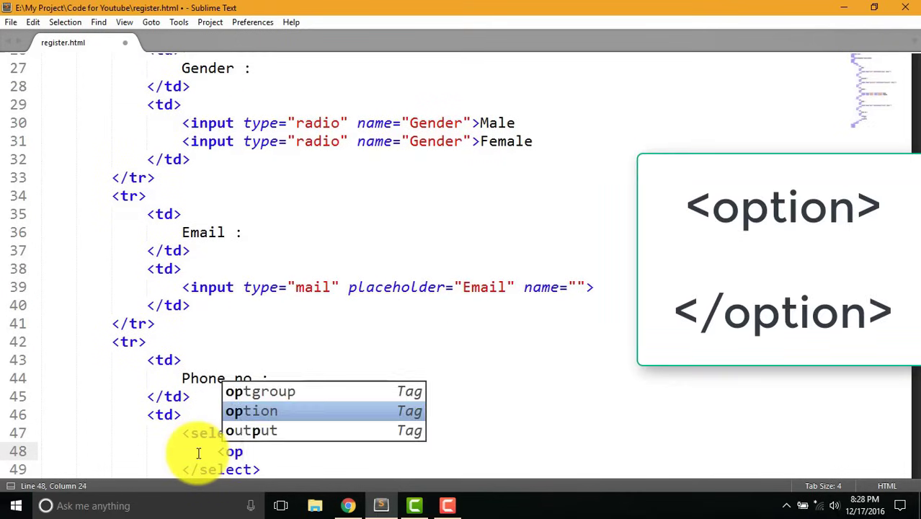
key("Tab")
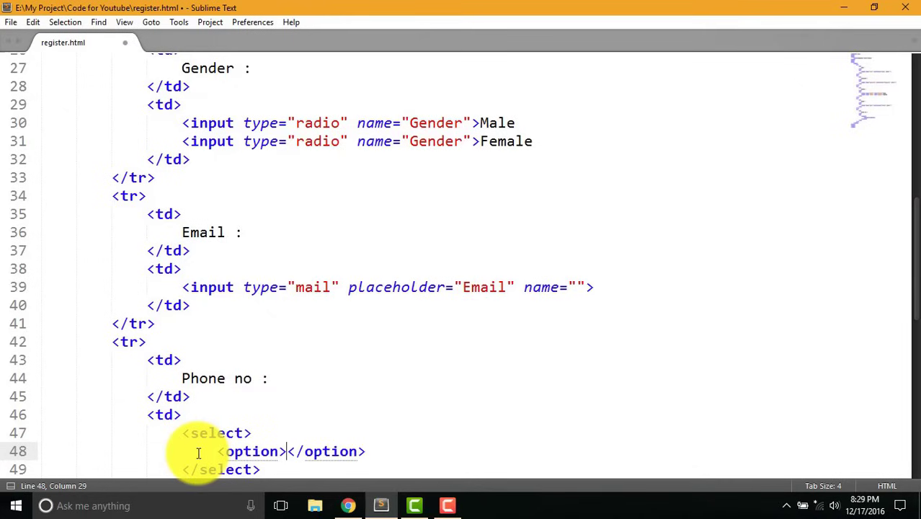
type("977")
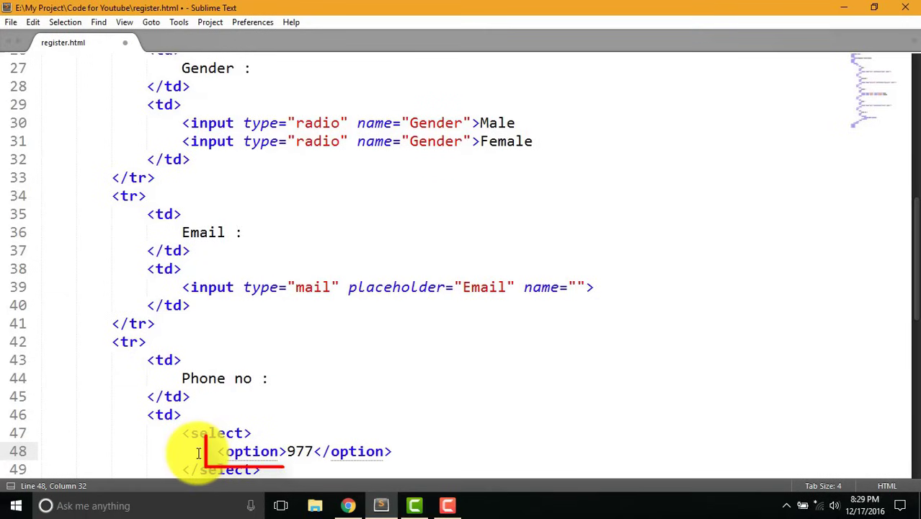
key("Down")
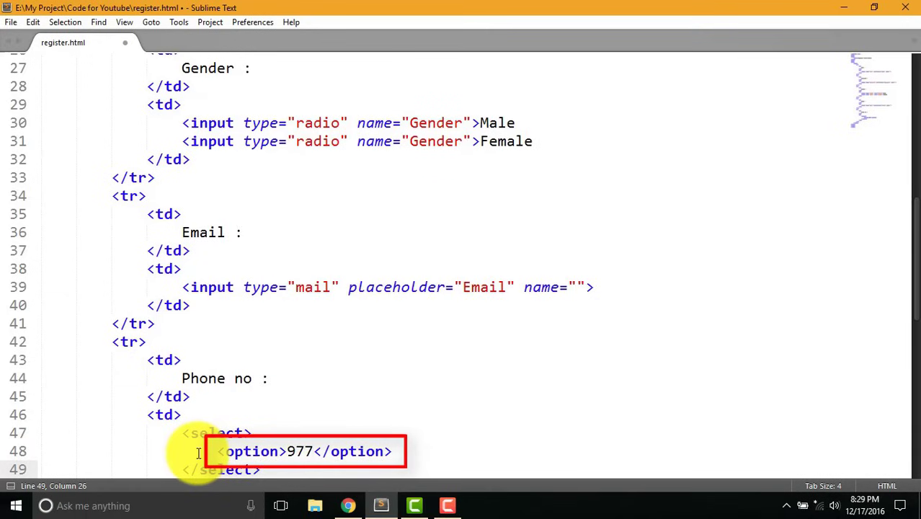
left_click(413, 451)
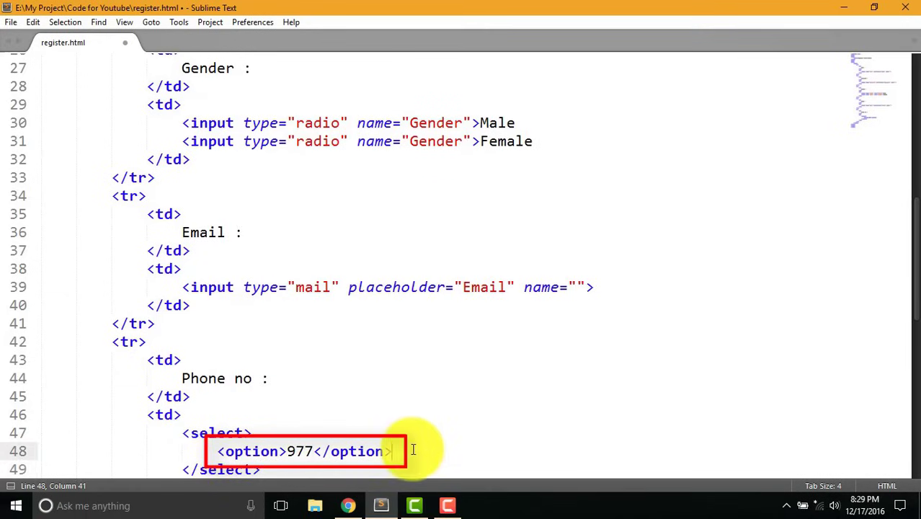
key("Return")
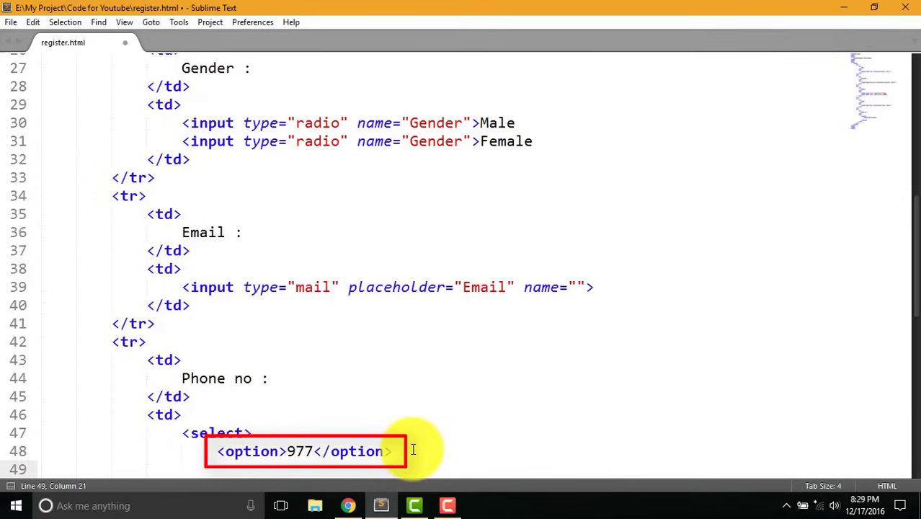
Step: Copy the <option>977</option> line and paste copies below it for more country codes
left_click(219, 452)
left_click_drag(218, 452, 390, 452)
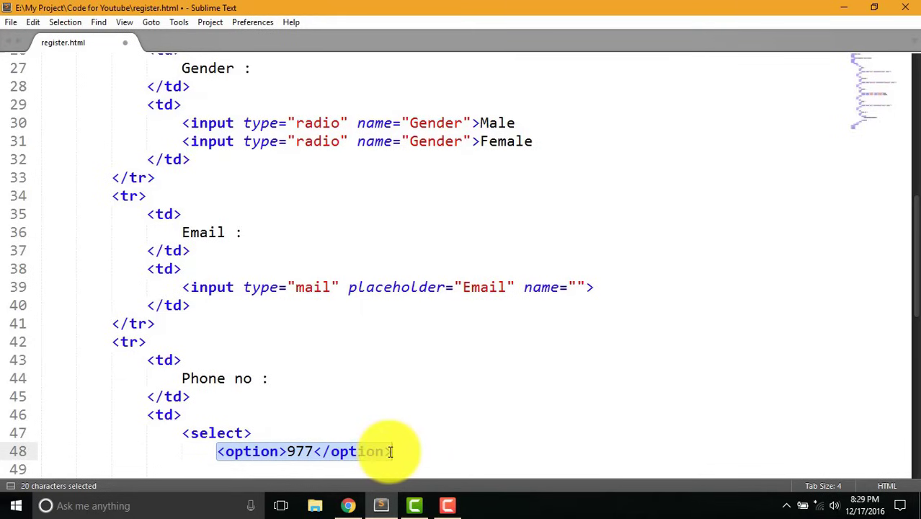
key("ctrl+c")
left_click(336, 469)
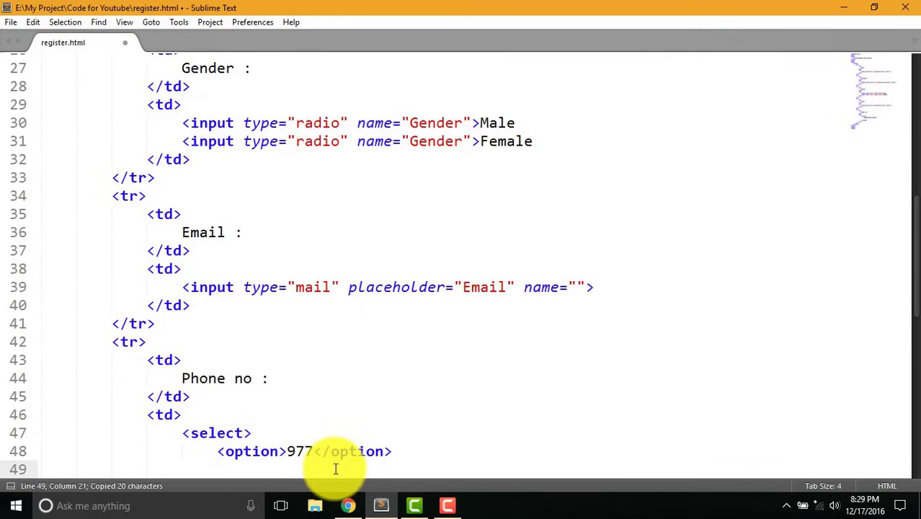
scroll(490, 400, "down", 4)
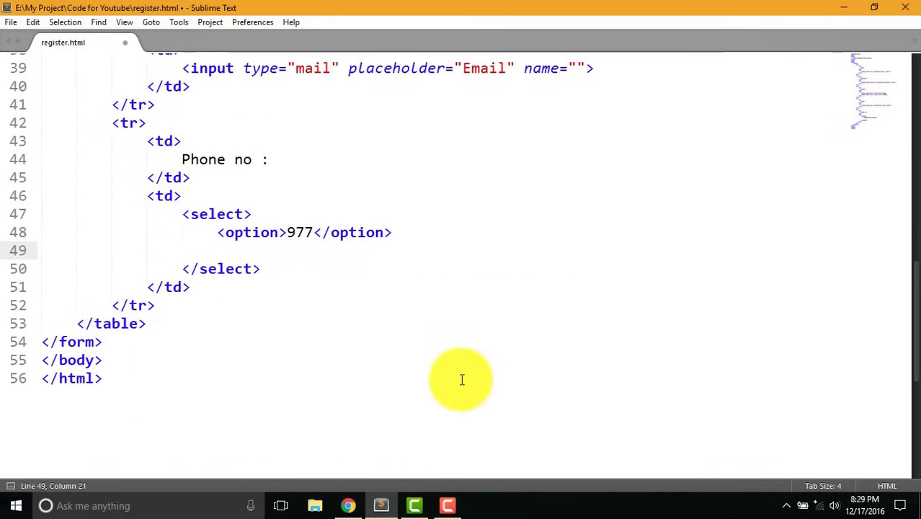
key("ctrl+v")
key("Return")
key("ctrl+v")
key("Return")
key("ctrl+v")
key("Return")
key("ctrl+v")
key("Return")
key("ctrl+v")
key("Return")
key("ctrl+v")
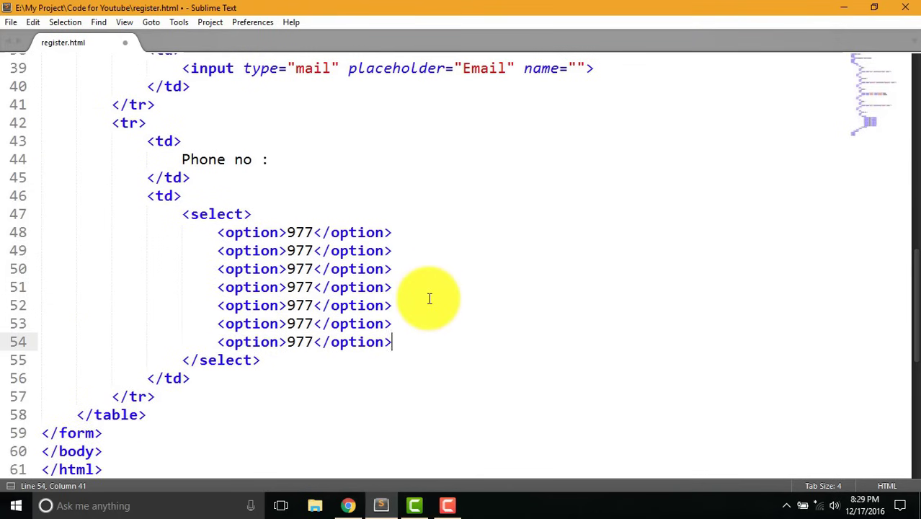
Step: Edit the pasted copies so the codes run 978 through 983
left_click(312, 250)
key("BackSpace")
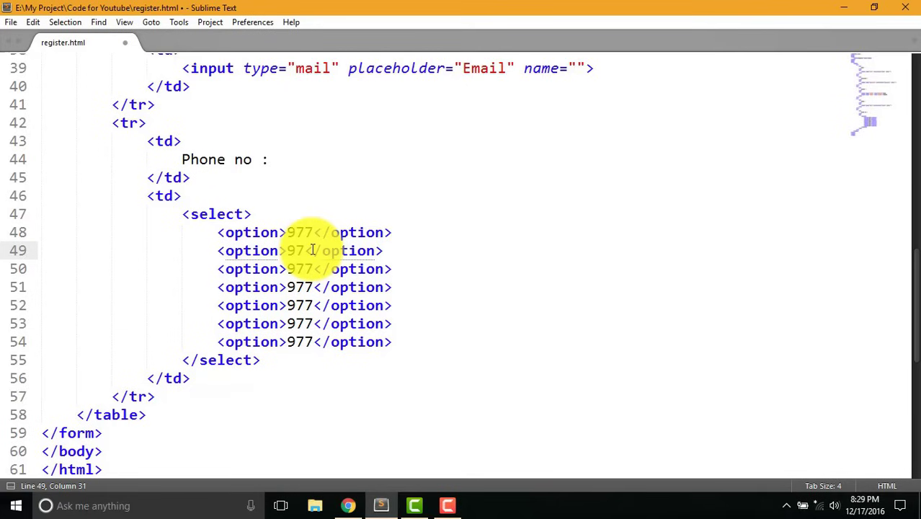
type("8")
key("Down")
key("BackSpace")
type("9")
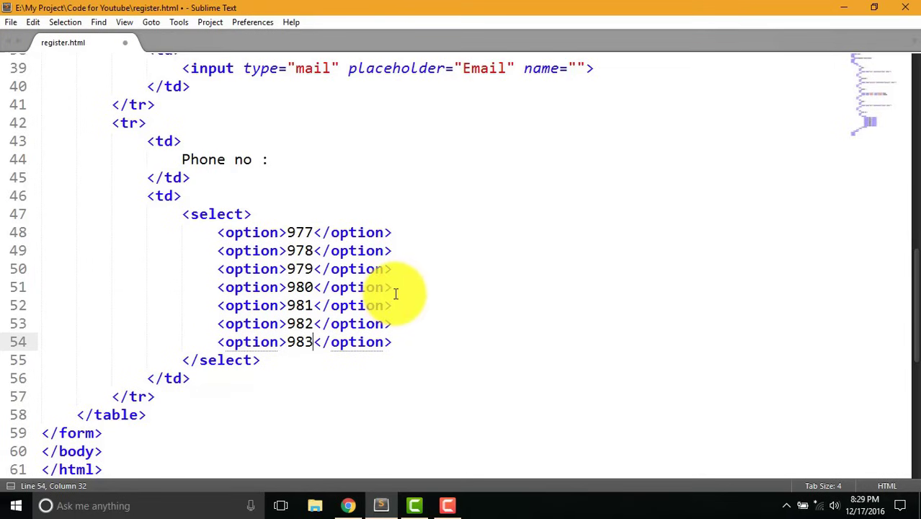
Step: Save, then add <input type="Phone" placeholder="98480*****"> after </select> and switch to Chrome
key("ctrl+s")
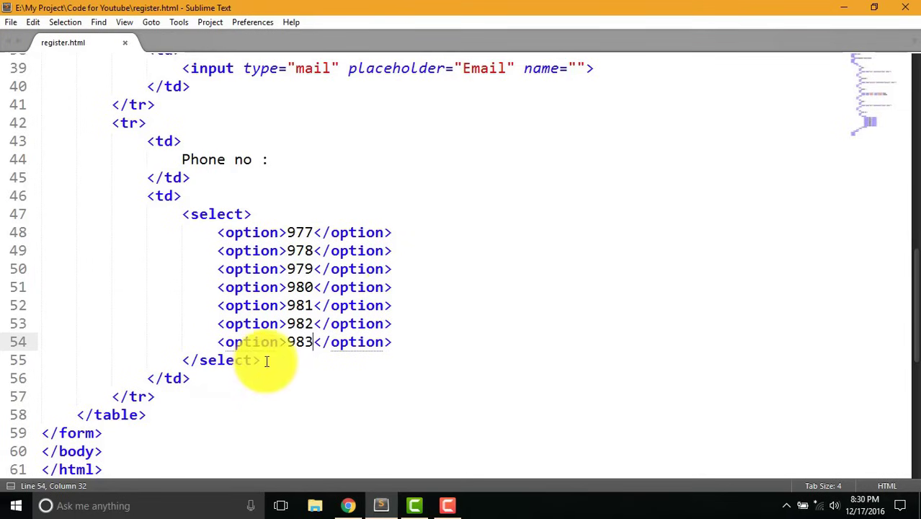
left_click(205, 377)
left_click(273, 360)
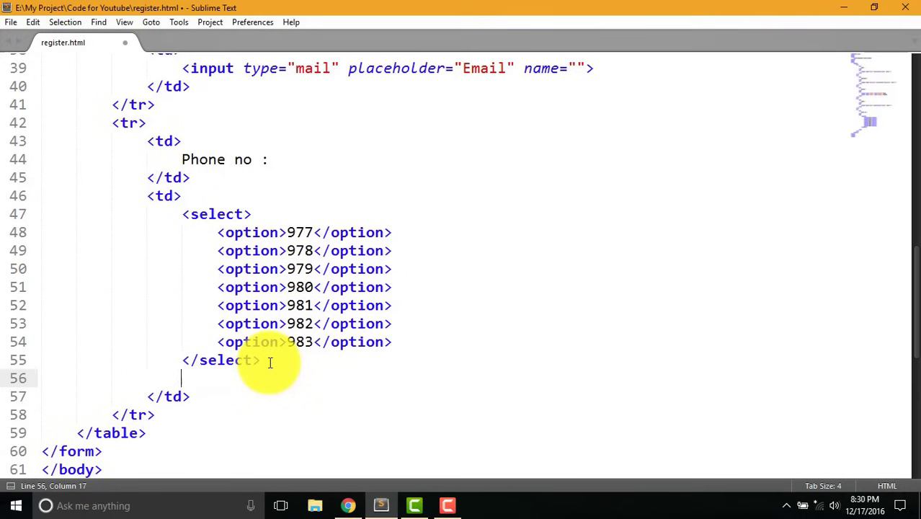
key("Return")
type("<i")
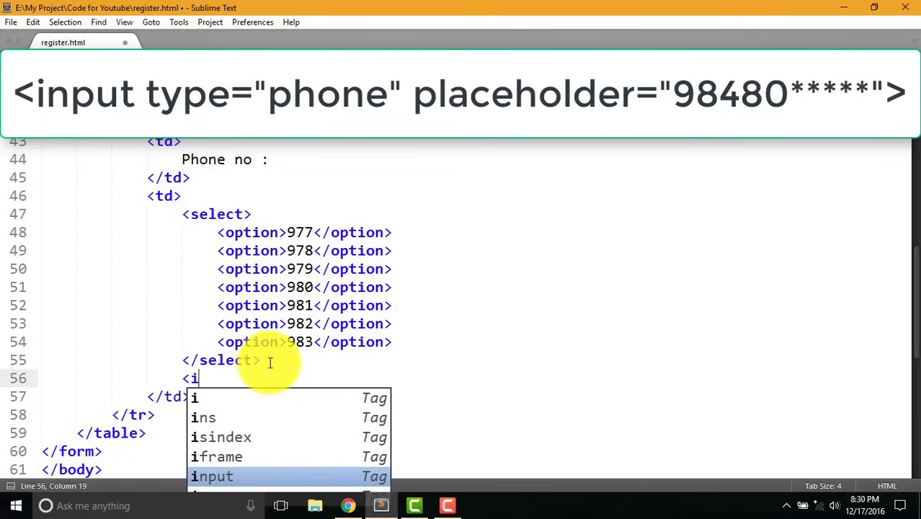
key("Tab")
type("ph")
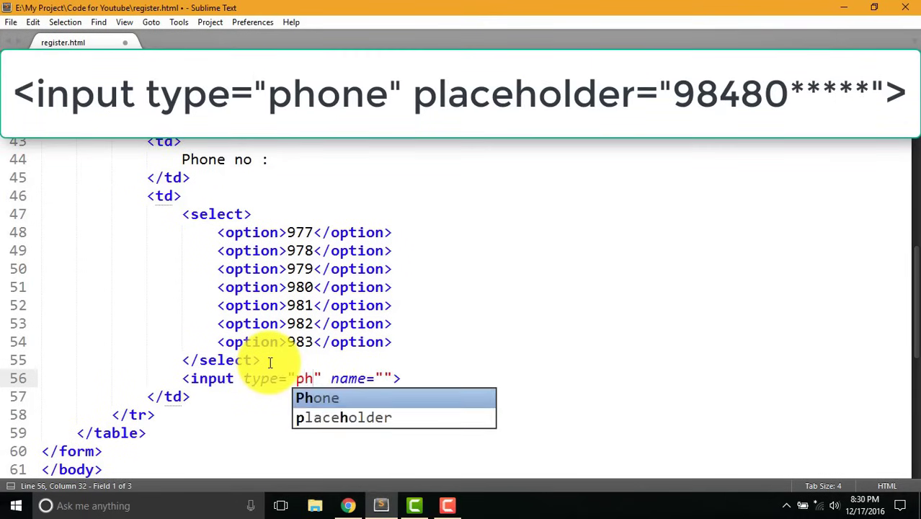
key("Tab")
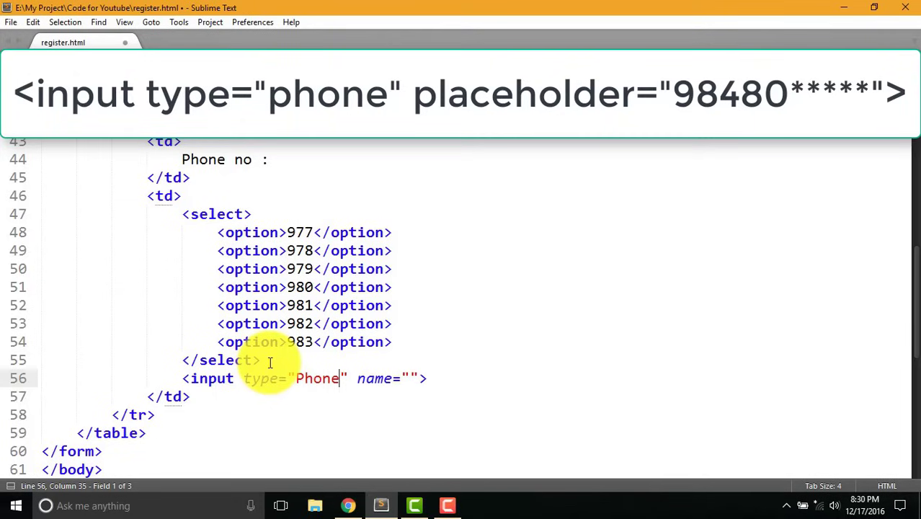
left_click(352, 379)
type("pl")
key("Tab")
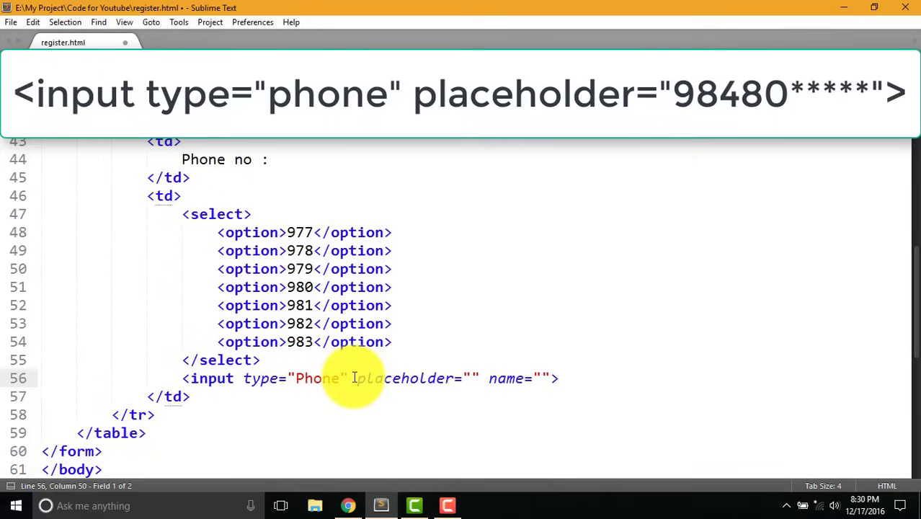
type("98480*****")
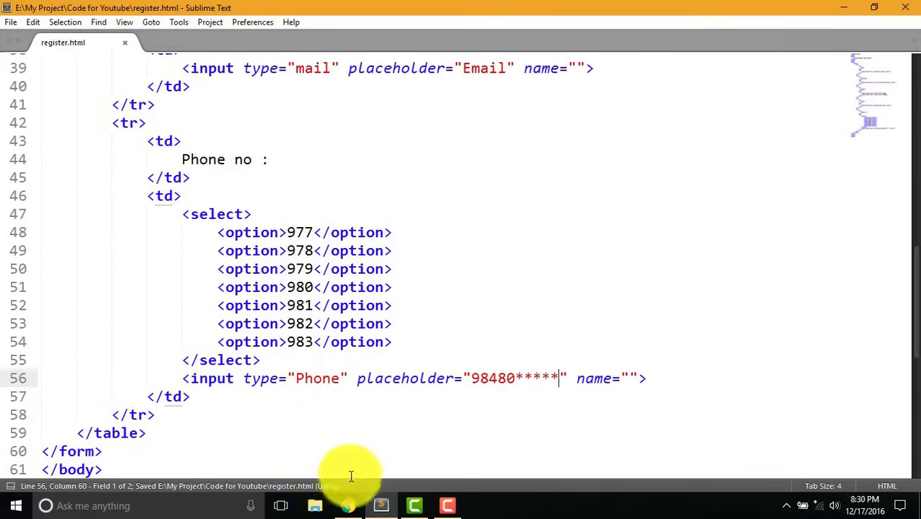
left_click(348, 505)
Step: Reload the form, try the phone and Email fields, then return to Sublime Text
key("F5")
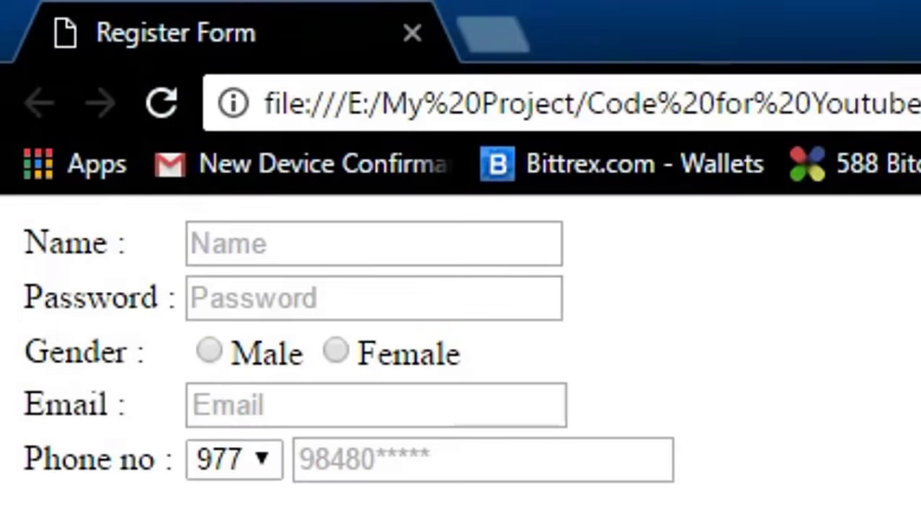
left_click(533, 458)
left_click(448, 414)
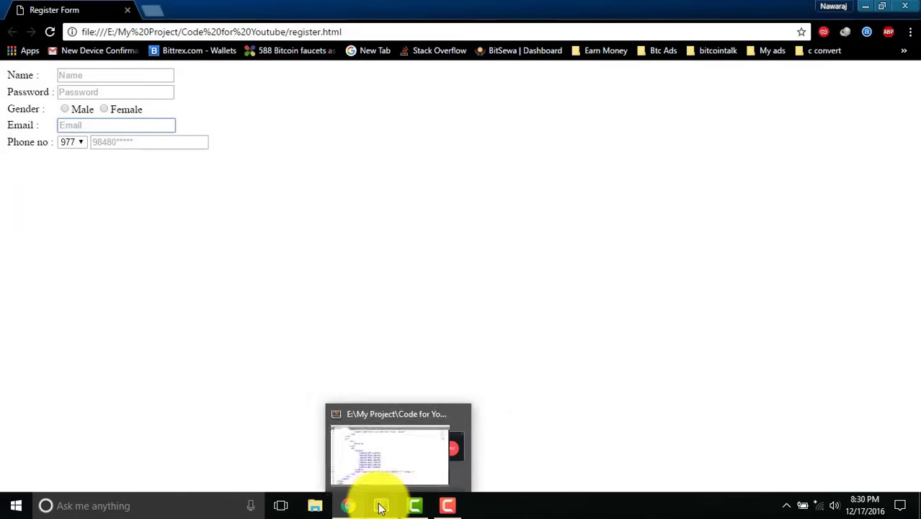
left_click(380, 504)
scroll(237, 400, "down", 2)
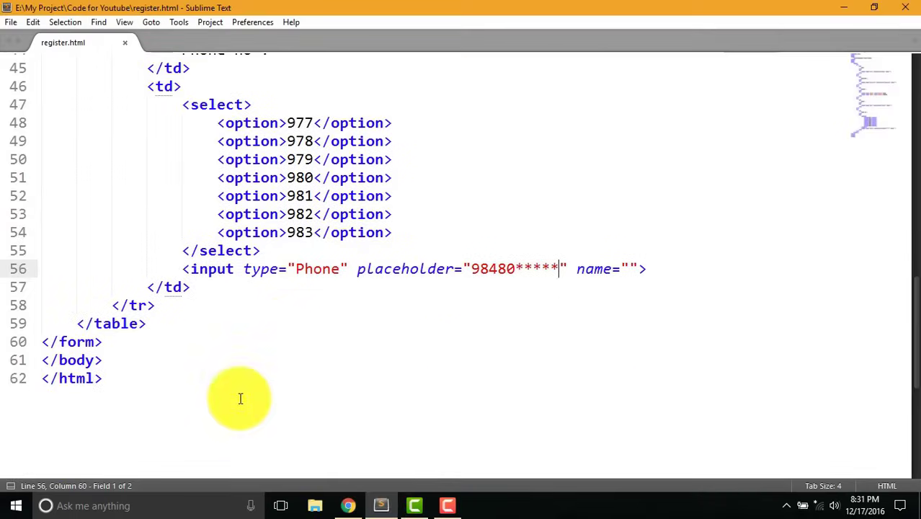
Step: Start a new <tr><td> row after the phone row for the submit button
left_click(156, 304)
key("Return")
type("<")
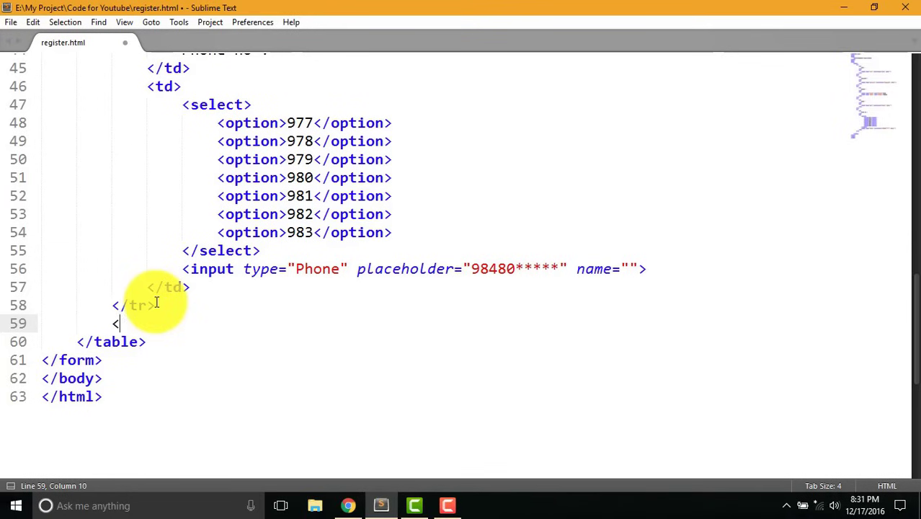
type("tr")
key("Tab")
key("Return")
type("<")
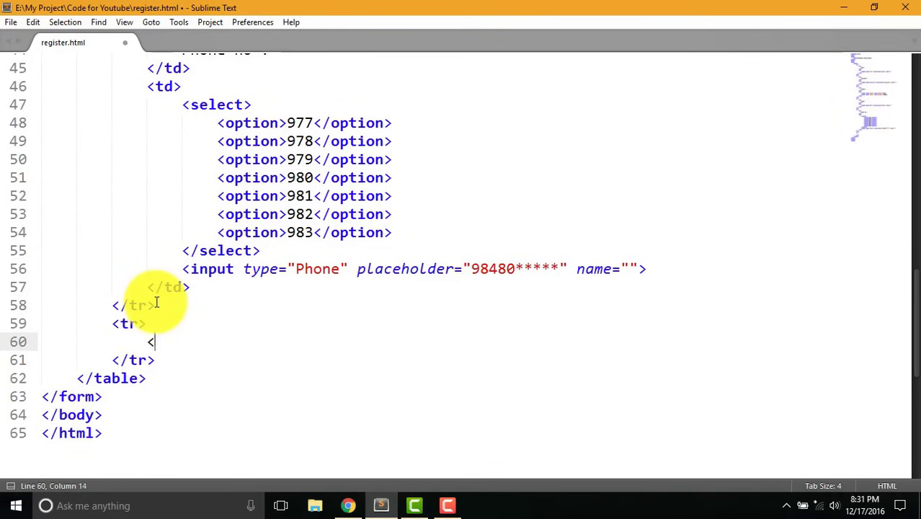
type("td")
key("Tab")
key("Return")
type("<i")
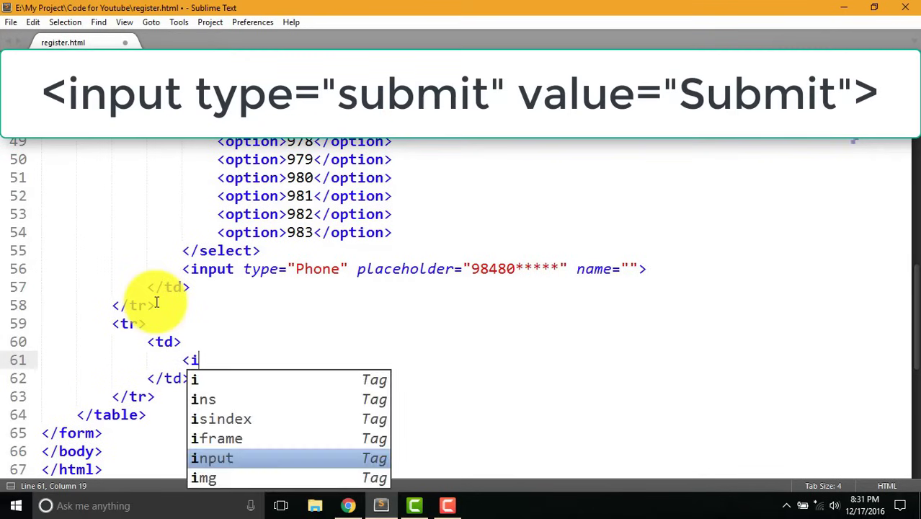
type("nput")
Step: Add <input type="Submit" value="Submit"> in the cell and save register.html
key("Tab")
type("Submit")
key("Right")
type("value")
key("Tab")
type("Submit")
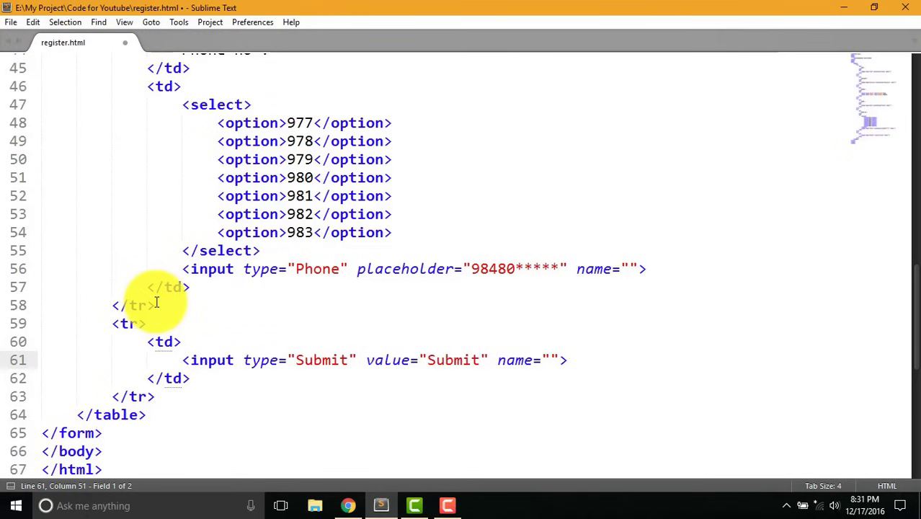
key("ctrl+s")
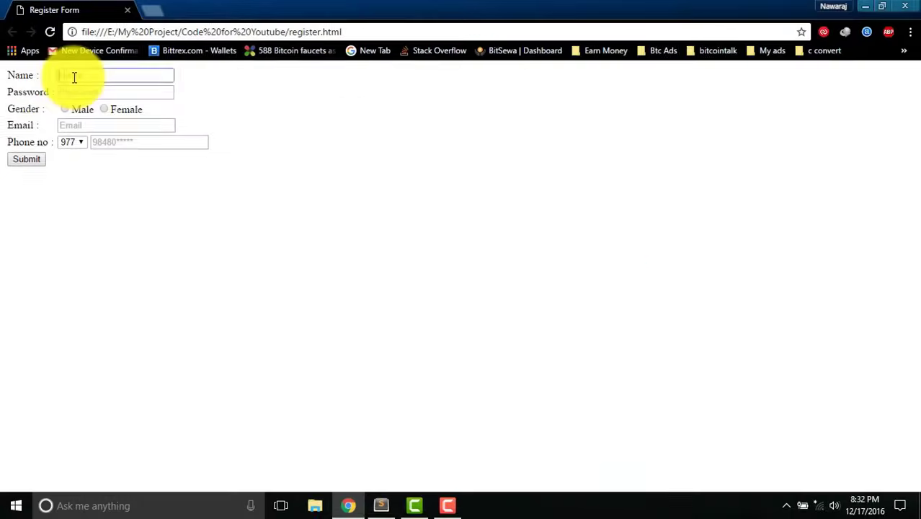
Step: Focus the Name field and Tab through the inputs to the Submit button
left_click(75, 85)
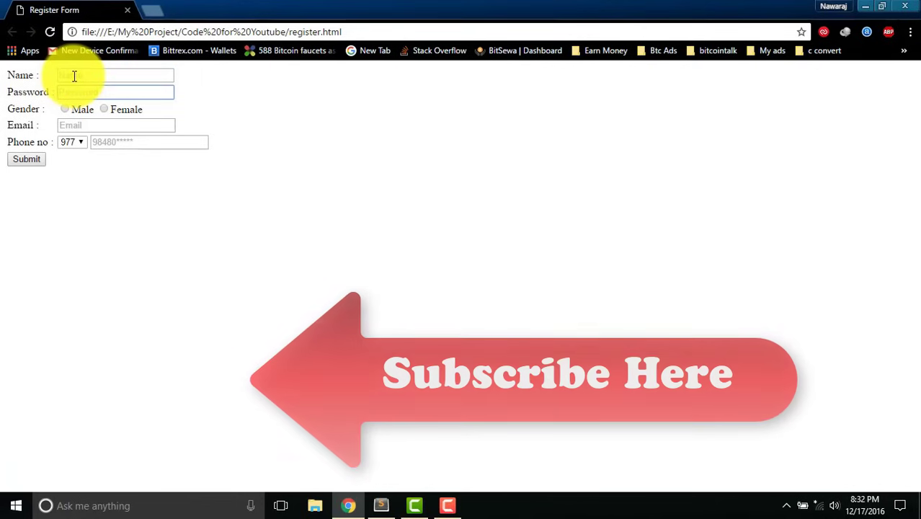
key("Tab")
key("Tab")
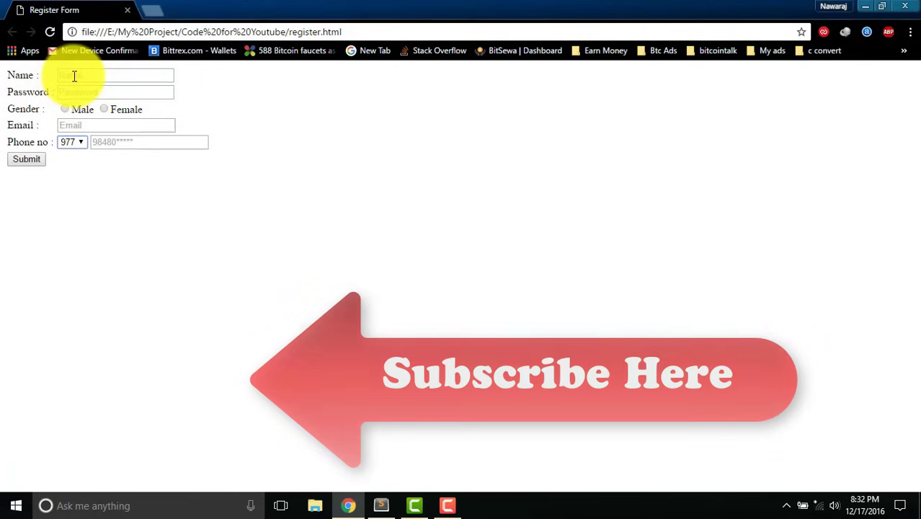
key("Tab")
key("Tab")
key("Tab")
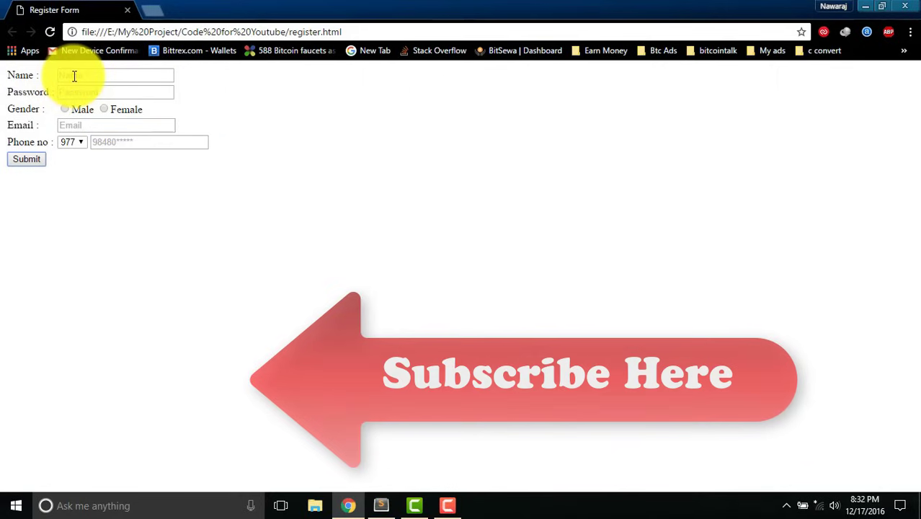